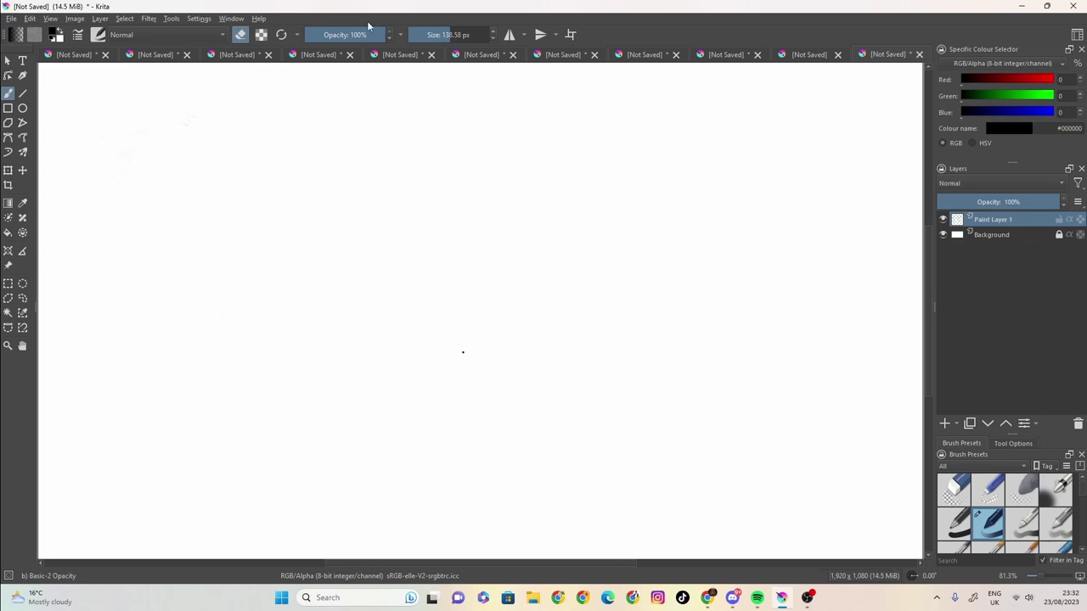
# - Set the brush to about 4.17 px with erasing off and sketch a rounded head and jaw outline in the canvas's upper-left area
pyautogui.click(421, 39)
pyautogui.moveTo(426, 34); pyautogui.dragTo(421, 36)
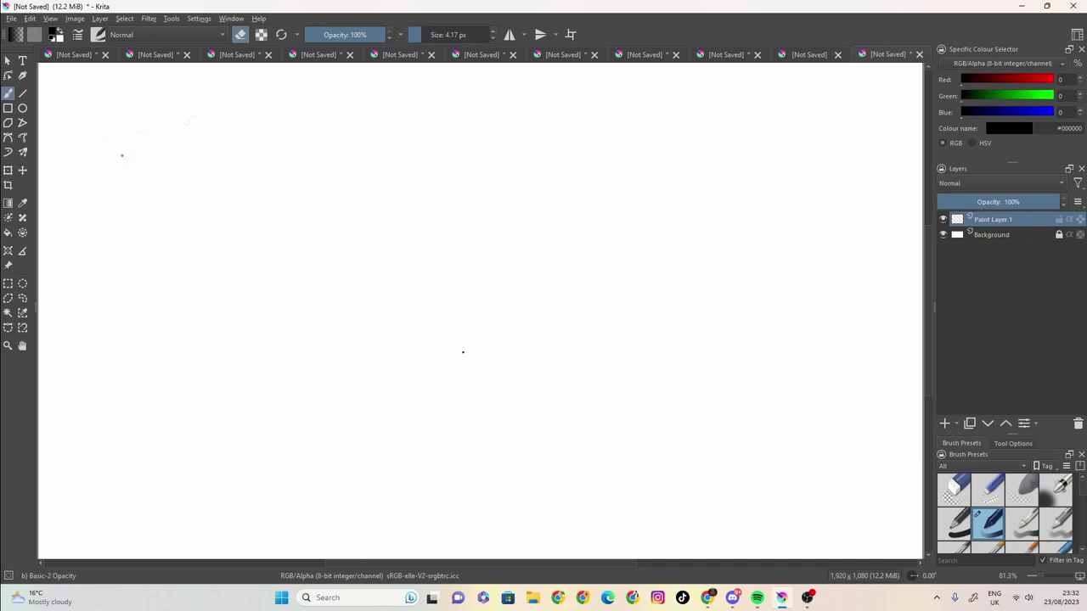
pyautogui.press('e')
pyautogui.moveTo(187, 117)
pyautogui.mouseDown()
pyautogui.moveTo(111, 168)
pyautogui.moveTo(113, 195)
pyautogui.mouseUp()
pyautogui.moveTo(113, 196)
pyautogui.mouseDown()
pyautogui.moveTo(213, 157)
pyautogui.moveTo(215, 176)
pyautogui.mouseUp()
pyautogui.moveTo(211, 192)
pyautogui.mouseDown()
pyautogui.moveTo(195, 119)
pyautogui.moveTo(227, 178)
pyautogui.mouseUp()
pyautogui.moveTo(228, 186); pyautogui.dragTo(194, 229)
pyautogui.moveTo(178, 233); pyautogui.dragTo(145, 237)
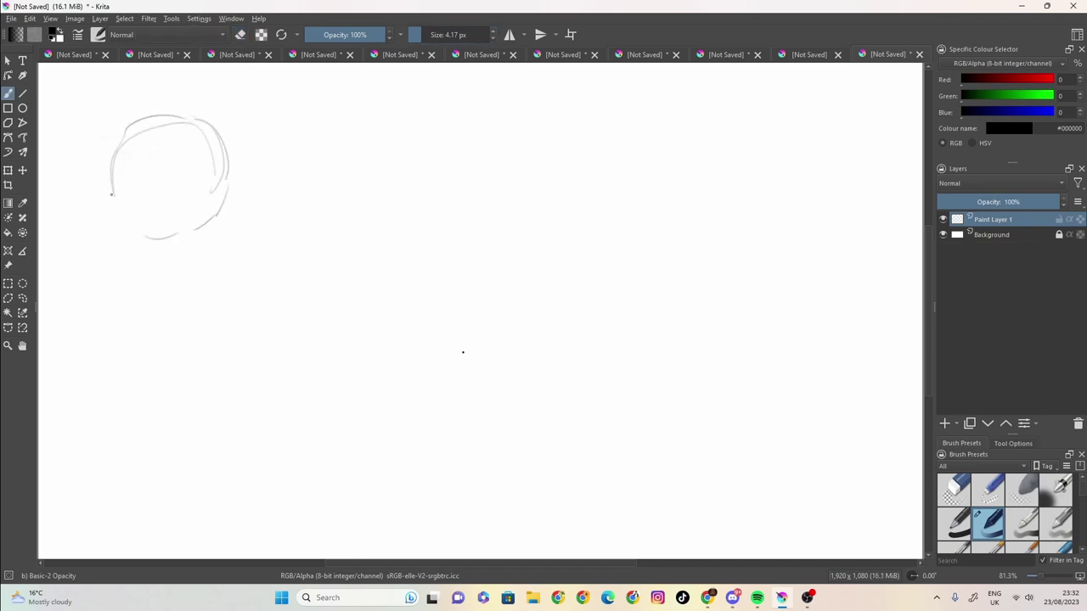
pyautogui.moveTo(110, 194)
pyautogui.mouseDown()
pyautogui.moveTo(130, 257)
pyautogui.moveTo(119, 225)
pyautogui.moveTo(129, 249)
pyautogui.moveTo(163, 264)
pyautogui.moveTo(193, 252)
pyautogui.moveTo(165, 267)
pyautogui.moveTo(191, 241)
pyautogui.moveTo(143, 256)
pyautogui.moveTo(124, 235)
pyautogui.mouseUp()
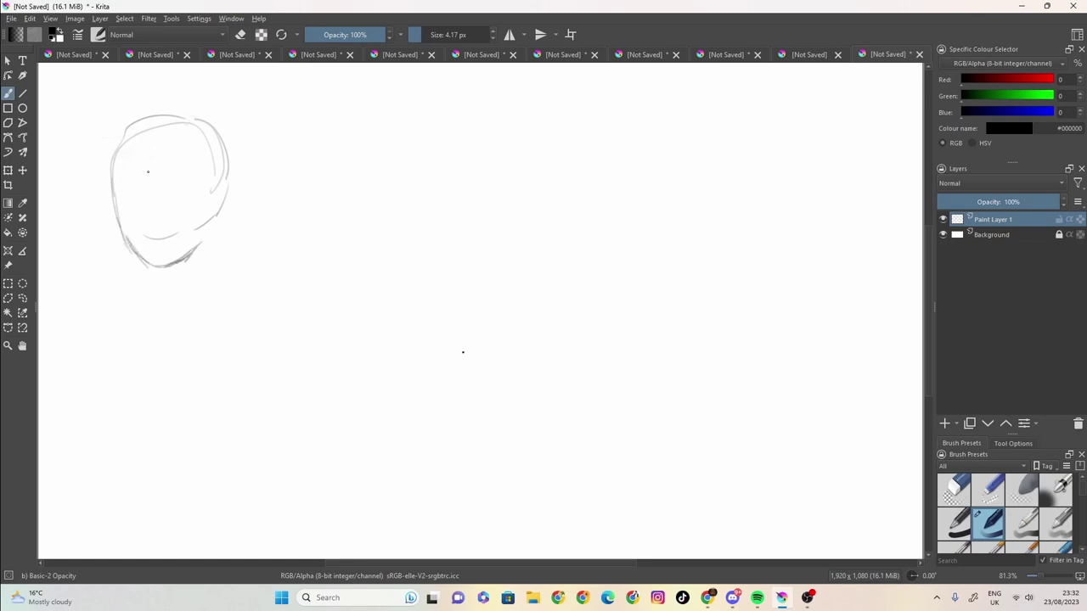
# - Sketch the ear on the head's right side, then the neck and a curved shoulder base beneath it
pyautogui.moveTo(205, 184)
pyautogui.mouseDown()
pyautogui.moveTo(230, 204)
pyautogui.moveTo(200, 219)
pyautogui.moveTo(201, 240)
pyautogui.moveTo(205, 176)
pyautogui.mouseUp()
pyautogui.moveTo(202, 238); pyautogui.dragTo(179, 298)
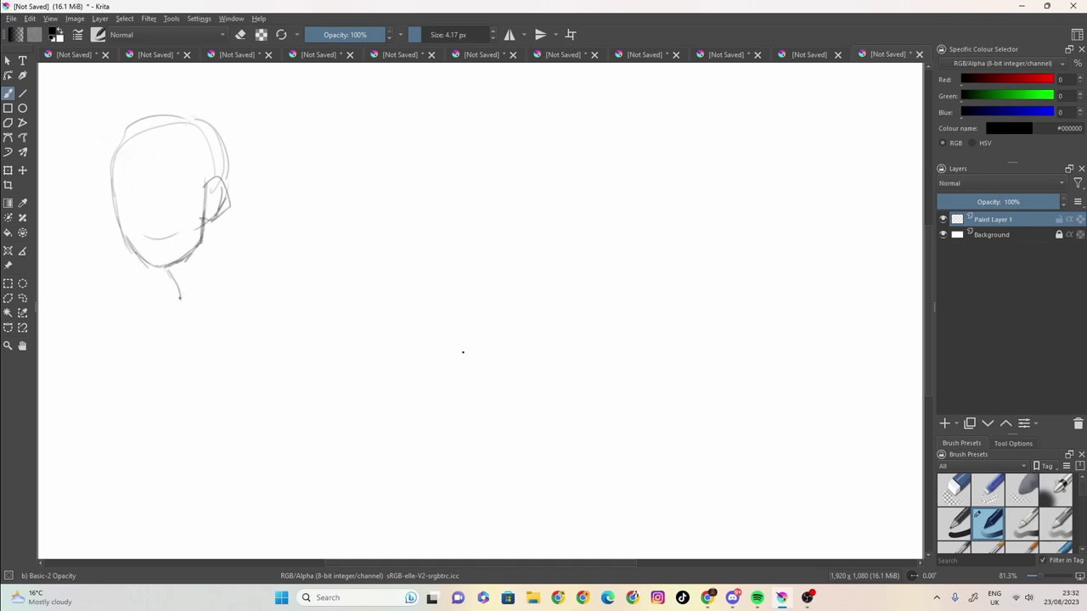
pyautogui.moveTo(192, 261); pyautogui.dragTo(172, 284)
pyautogui.moveTo(212, 216)
pyautogui.mouseDown()
pyautogui.moveTo(216, 295)
pyautogui.moveTo(175, 288)
pyautogui.moveTo(138, 311)
pyautogui.moveTo(165, 324)
pyautogui.mouseUp()
pyautogui.moveTo(210, 279)
pyautogui.mouseDown()
pyautogui.moveTo(239, 301)
pyautogui.moveTo(210, 325)
pyautogui.moveTo(162, 325)
pyautogui.moveTo(190, 329)
pyautogui.mouseUp()
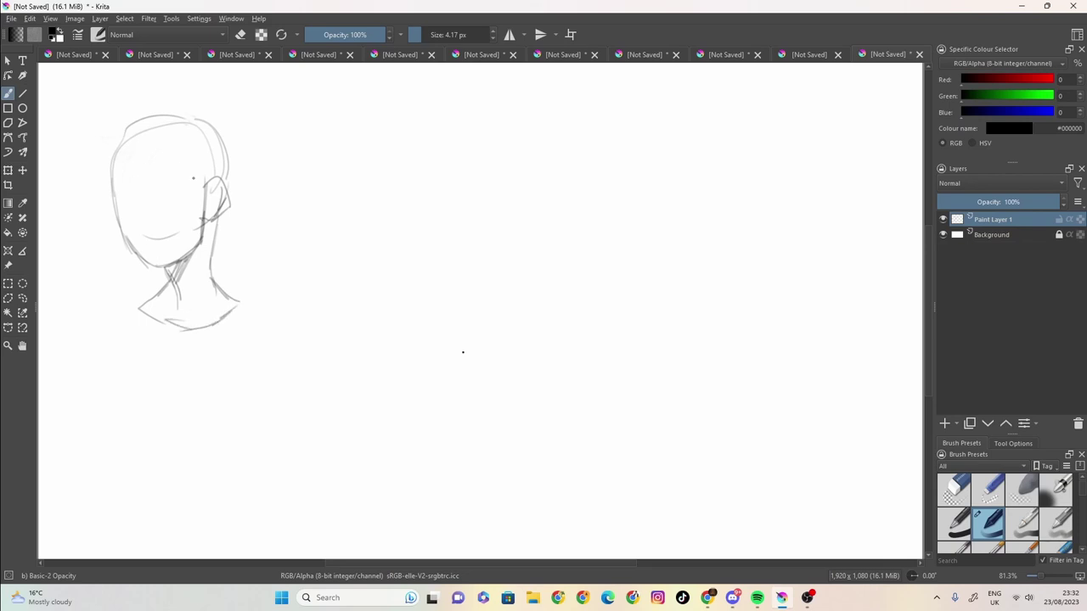
# - Sketch a spiky hair outline around the head and a pointed fringe on the forehead, undoing unwanted strokes
pyautogui.moveTo(224, 156)
pyautogui.mouseDown()
pyautogui.moveTo(183, 105)
pyautogui.moveTo(141, 100)
pyautogui.moveTo(86, 136)
pyautogui.moveTo(107, 150)
pyautogui.moveTo(89, 194)
pyautogui.moveTo(122, 234)
pyautogui.mouseUp()
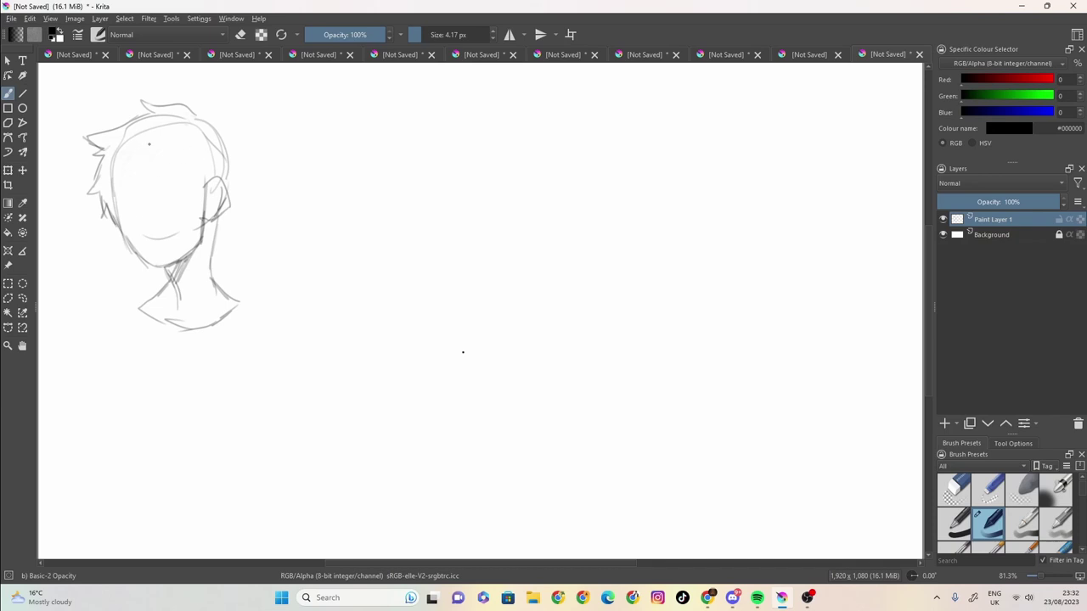
pyautogui.moveTo(147, 143)
pyautogui.mouseDown()
pyautogui.moveTo(140, 159)
pyautogui.moveTo(174, 155)
pyautogui.moveTo(203, 210)
pyautogui.mouseUp()
pyautogui.moveTo(143, 144); pyautogui.dragTo(123, 161)
pyautogui.moveTo(129, 154); pyautogui.dragTo(111, 186)
pyautogui.moveTo(124, 156); pyautogui.dragTo(112, 178)
pyautogui.moveTo(195, 117)
pyautogui.mouseDown()
pyautogui.moveTo(226, 105)
pyautogui.moveTo(204, 119)
pyautogui.mouseUp()
pyautogui.moveTo(204, 119)
pyautogui.mouseDown()
pyautogui.moveTo(236, 127)
pyautogui.moveTo(226, 111)
pyautogui.moveTo(244, 167)
pyautogui.moveTo(210, 253)
pyautogui.mouseUp()
pyautogui.hotkey('ctrl', 'z')
pyautogui.hotkey('ctrl', 'z')
pyautogui.hotkey('ctrl', 'z')
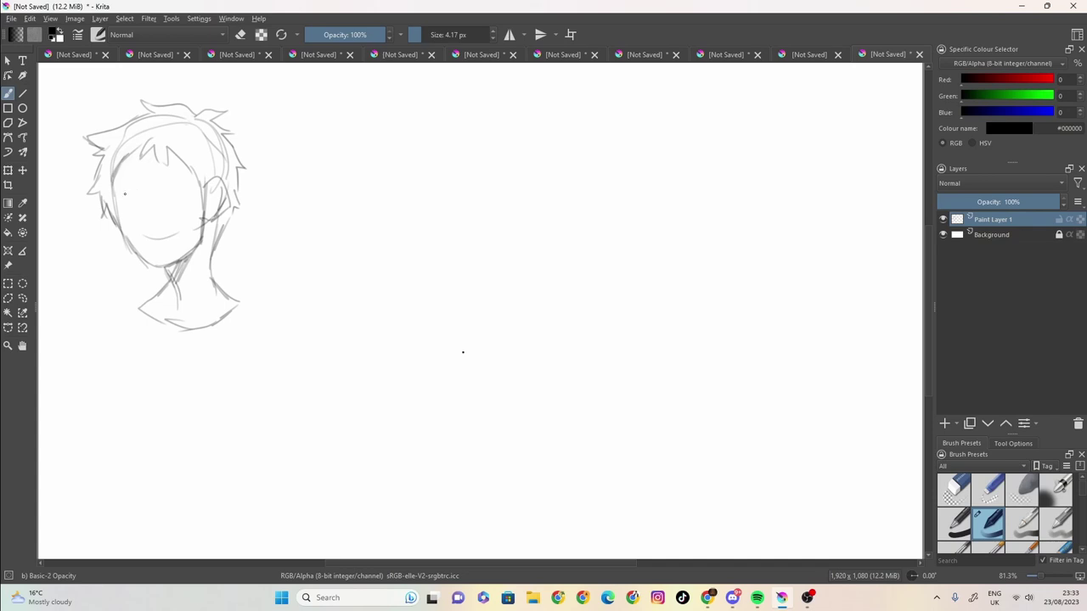
# - Draw thick eyebrows, both eyes and the nose on the first face
pyautogui.moveTo(116, 190); pyautogui.dragTo(143, 194)
pyautogui.moveTo(157, 190); pyautogui.dragTo(197, 192)
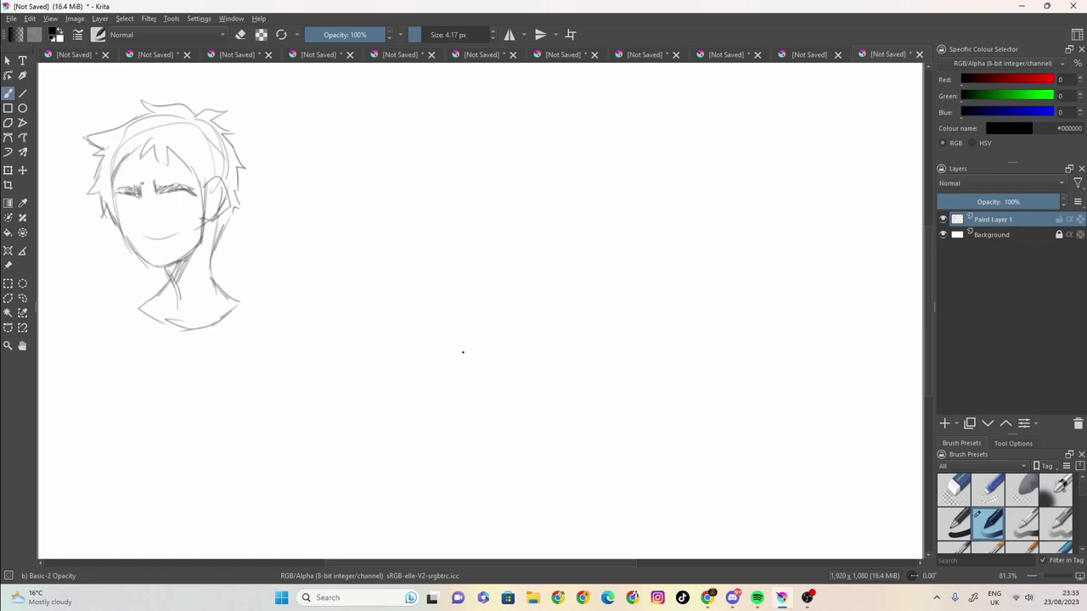
pyautogui.click(136, 211)
pyautogui.moveTo(115, 191)
pyautogui.mouseDown()
pyautogui.moveTo(132, 187)
pyautogui.moveTo(116, 196)
pyautogui.moveTo(146, 213)
pyautogui.moveTo(151, 238)
pyautogui.moveTo(138, 204)
pyautogui.moveTo(143, 213)
pyautogui.mouseUp()
pyautogui.moveTo(127, 205)
pyautogui.mouseDown()
pyautogui.moveTo(136, 221)
pyautogui.moveTo(137, 209)
pyautogui.moveTo(185, 202)
pyautogui.moveTo(168, 206)
pyautogui.moveTo(182, 216)
pyautogui.mouseUp()
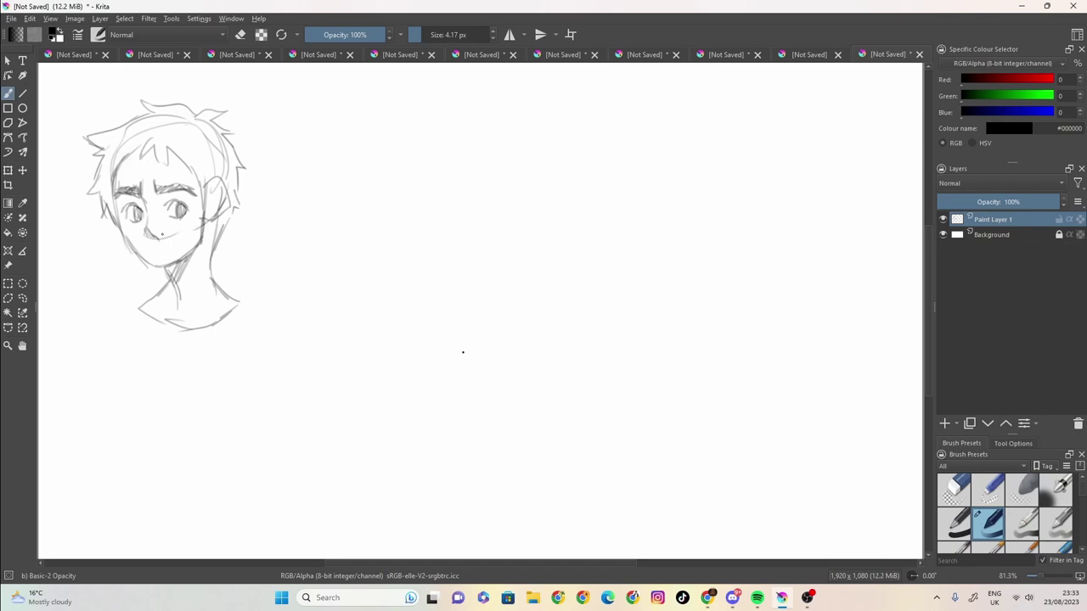
# - Draw a slight smile on the first face and hatch a shadow under the jaw
pyautogui.moveTo(157, 251); pyautogui.dragTo(181, 244)
pyautogui.moveTo(202, 205); pyautogui.dragTo(179, 285)
pyautogui.moveTo(197, 249); pyautogui.dragTo(167, 282)
pyautogui.moveTo(175, 264); pyautogui.dragTo(162, 273)
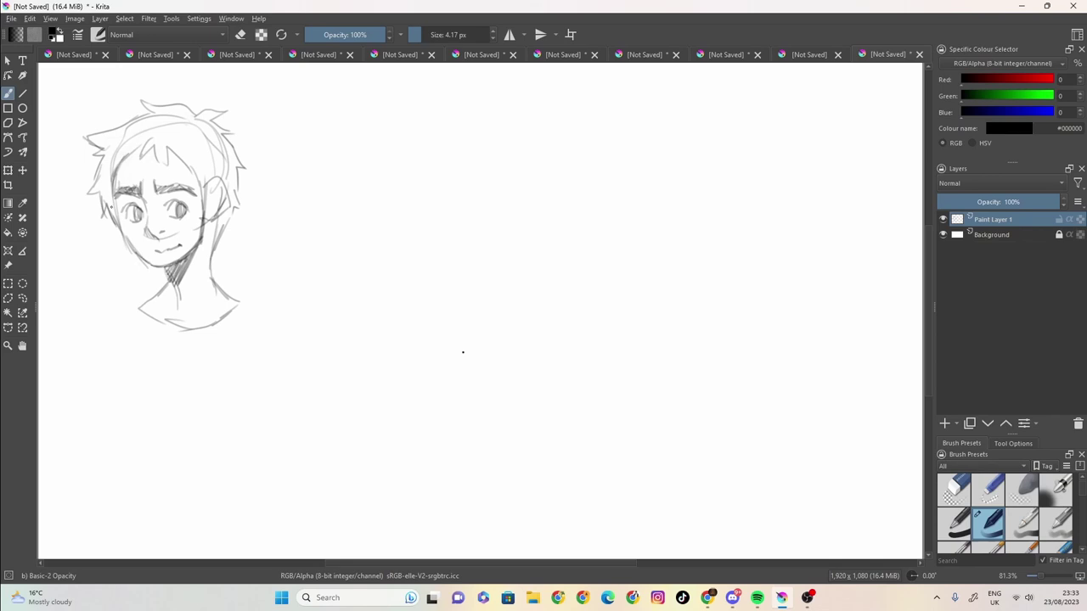
# - Reinforce the first face's left cheek line and add hair strands behind the ear and neck detail lines
pyautogui.moveTo(111, 207); pyautogui.dragTo(119, 226)
pyautogui.moveTo(114, 205); pyautogui.dragTo(136, 253)
pyautogui.moveTo(111, 193); pyautogui.dragTo(117, 213)
pyautogui.moveTo(207, 222)
pyautogui.mouseDown()
pyautogui.moveTo(216, 258)
pyautogui.moveTo(228, 237)
pyautogui.mouseUp()
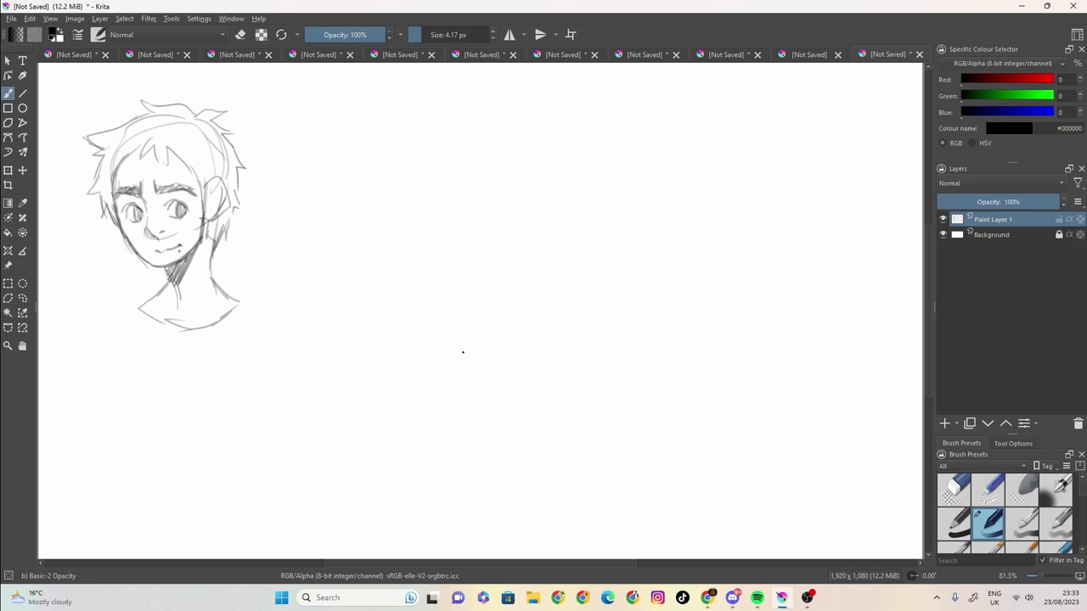
pyautogui.moveTo(157, 268); pyautogui.dragTo(169, 284)
pyautogui.moveTo(196, 286)
pyautogui.mouseDown()
pyautogui.moveTo(188, 311)
pyautogui.moveTo(191, 298)
pyautogui.mouseUp()
# - Sketch a guide grid's top edge and four evenly spaced vertical lines beside the first head
pyautogui.moveTo(267, 89); pyautogui.dragTo(265, 319)
pyautogui.moveTo(272, 88); pyautogui.dragTo(438, 81)
pyautogui.moveTo(320, 89); pyautogui.dragTo(308, 326)
pyautogui.moveTo(316, 218); pyautogui.dragTo(310, 327)
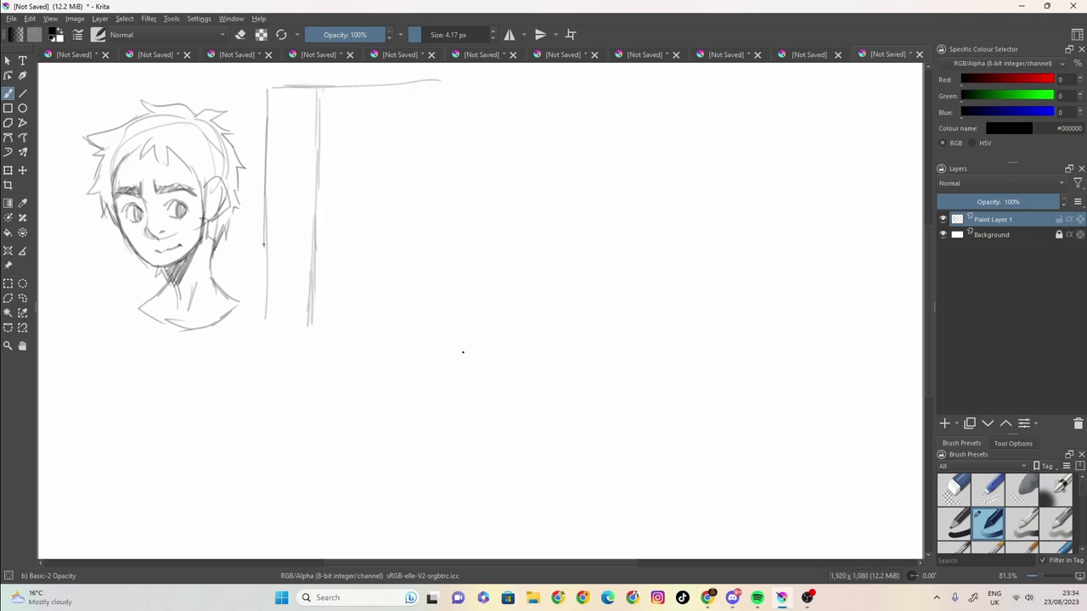
pyautogui.moveTo(263, 244); pyautogui.dragTo(264, 330)
pyautogui.moveTo(364, 88); pyautogui.dragTo(367, 216)
pyautogui.moveTo(366, 136); pyautogui.dragTo(362, 256)
pyautogui.moveTo(366, 129); pyautogui.dragTo(357, 329)
pyautogui.moveTo(363, 226); pyautogui.dragTo(360, 278)
pyautogui.moveTo(389, 88)
pyautogui.mouseDown()
pyautogui.moveTo(426, 88)
pyautogui.moveTo(419, 148)
pyautogui.mouseUp()
pyautogui.moveTo(418, 100); pyautogui.dragTo(414, 238)
pyautogui.moveTo(415, 175); pyautogui.dragTo(411, 284)
pyautogui.moveTo(410, 234); pyautogui.dragTo(408, 331)
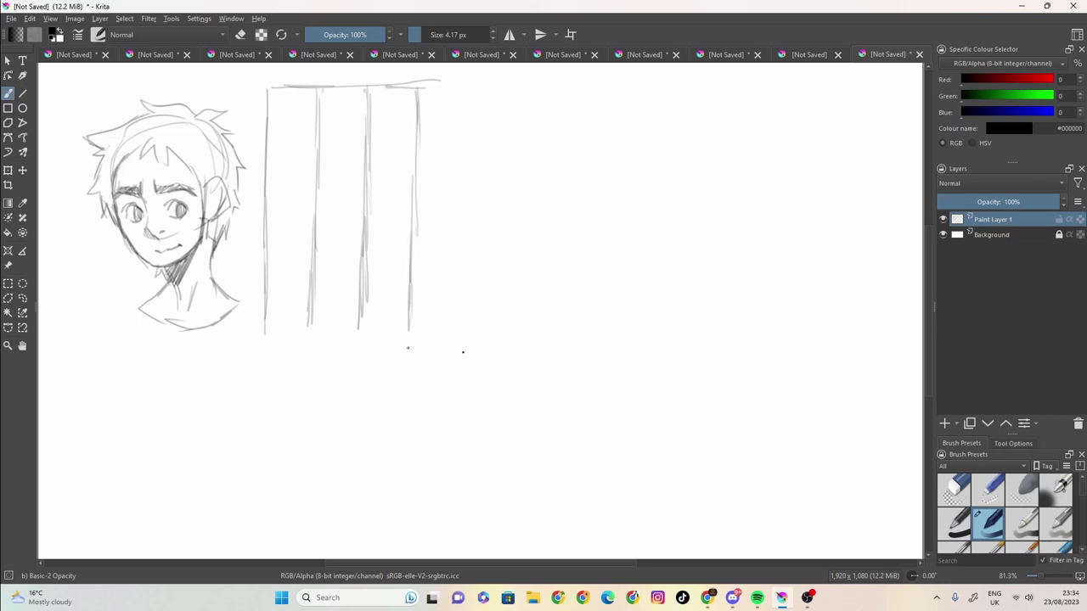
# - Add three vertical guide lines halfway between the existing ones to divide the grid into six columns
pyautogui.moveTo(396, 90); pyautogui.dragTo(390, 268)
pyautogui.moveTo(391, 211); pyautogui.dragTo(387, 329)
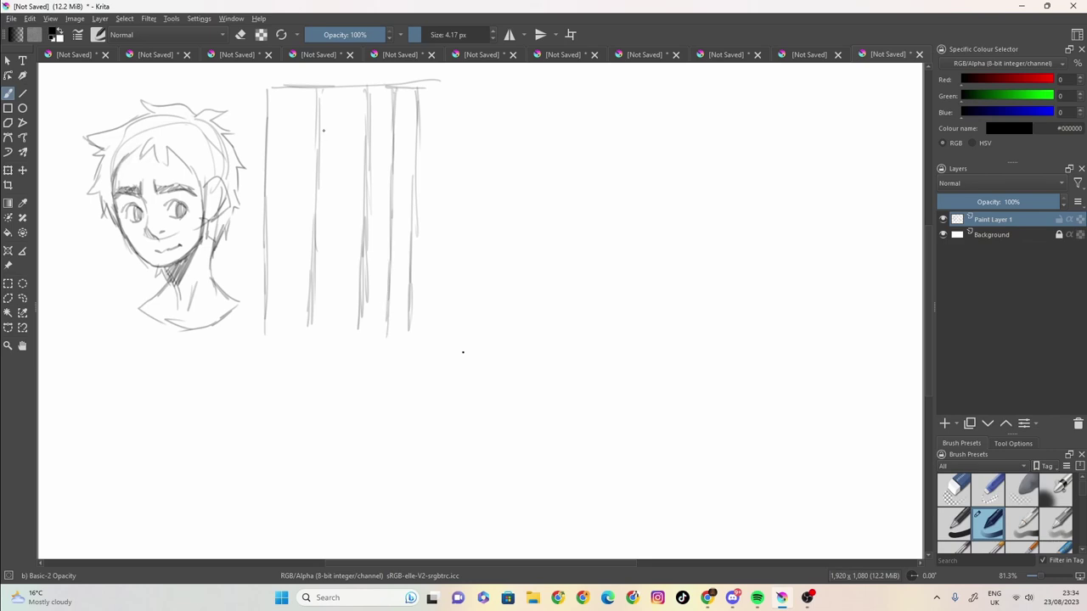
pyautogui.moveTo(342, 88); pyautogui.dragTo(341, 236)
pyautogui.moveTo(342, 188); pyautogui.dragTo(340, 288)
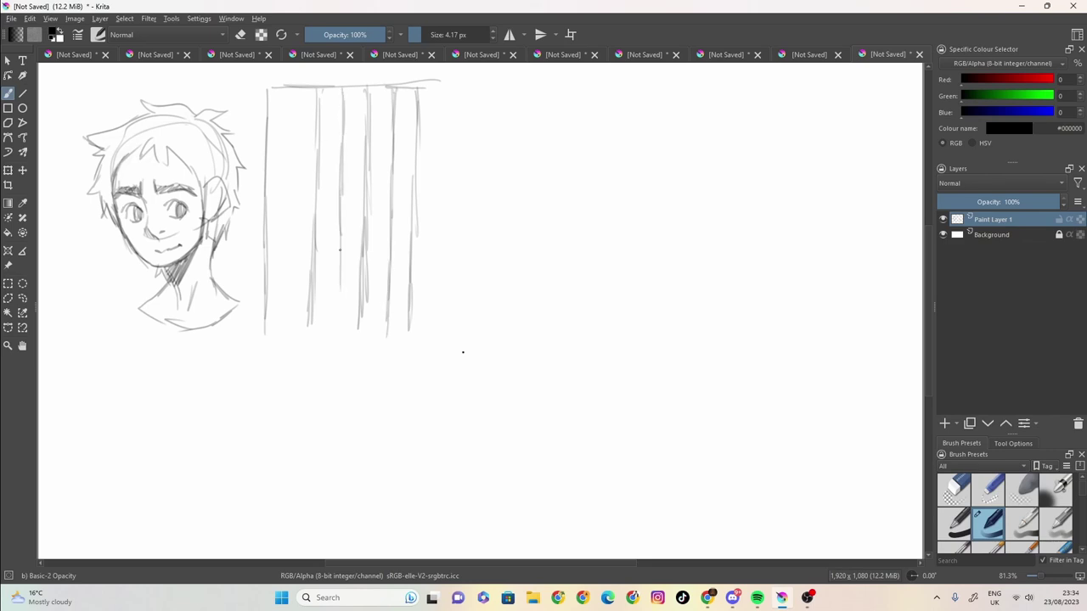
pyautogui.moveTo(340, 247); pyautogui.dragTo(337, 335)
pyautogui.moveTo(296, 89); pyautogui.dragTo(288, 337)
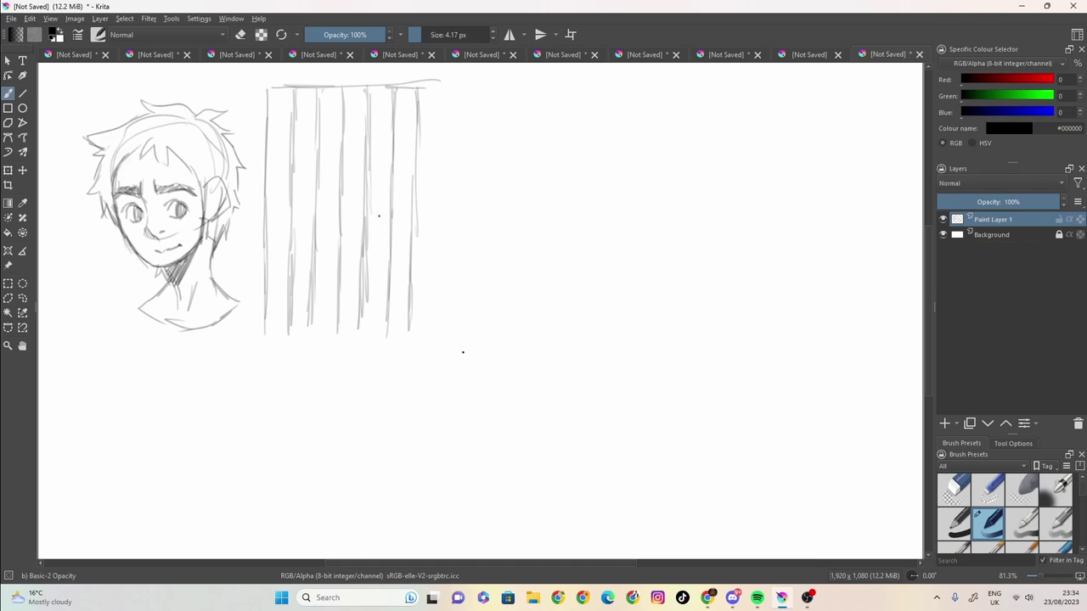
# - Add seven evenly spaced horizontal guide lines across the grid's columns below its top edge
pyautogui.moveTo(415, 118); pyautogui.dragTo(268, 117)
pyautogui.moveTo(406, 170)
pyautogui.mouseDown()
pyautogui.moveTo(294, 171)
pyautogui.moveTo(365, 170)
pyautogui.mouseUp()
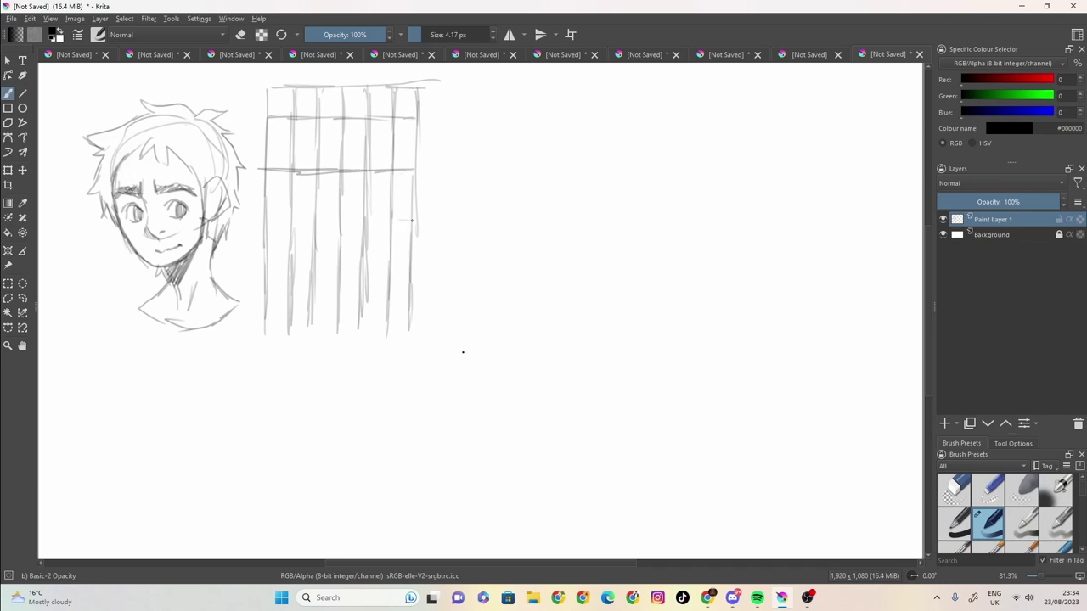
pyautogui.moveTo(412, 221)
pyautogui.mouseDown()
pyautogui.moveTo(257, 222)
pyautogui.moveTo(289, 225)
pyautogui.mouseUp()
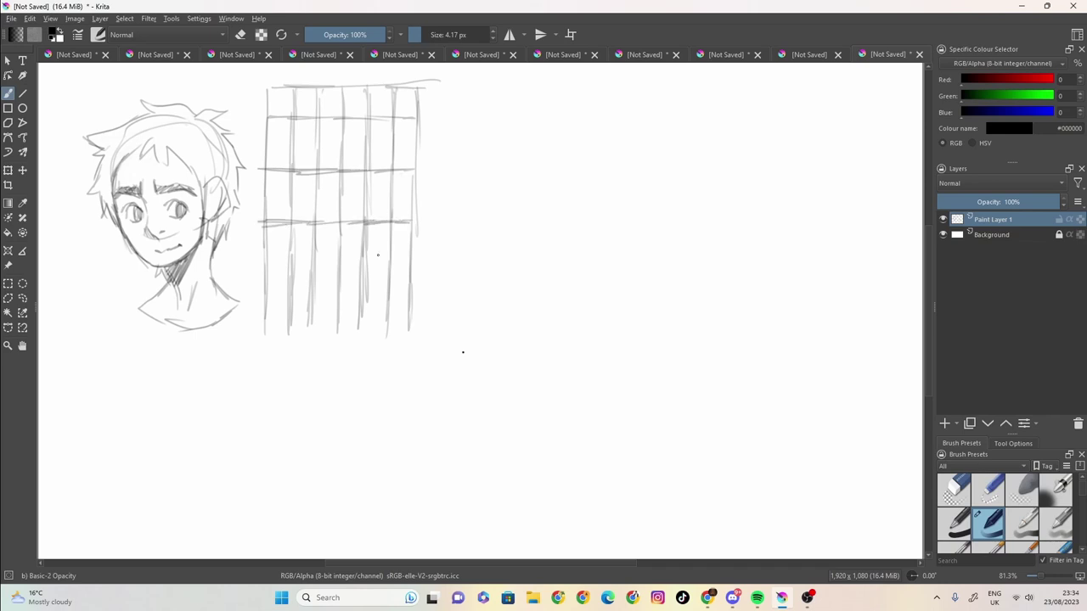
pyautogui.moveTo(414, 274)
pyautogui.mouseDown()
pyautogui.moveTo(265, 276)
pyautogui.moveTo(331, 274)
pyautogui.mouseUp()
pyautogui.moveTo(264, 143); pyautogui.dragTo(408, 145)
pyautogui.moveTo(404, 196); pyautogui.dragTo(258, 199)
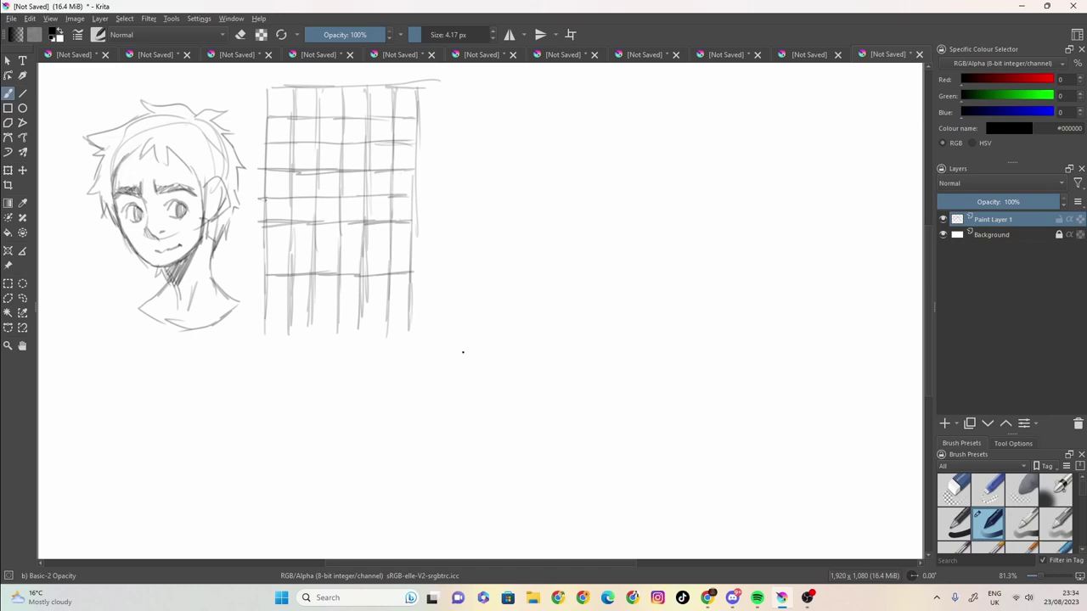
pyautogui.moveTo(404, 249); pyautogui.dragTo(265, 252)
# - Sketch a front-view head inside the grid with a rounded skull, ears on both sides and a curved jaw
pyautogui.moveTo(307, 93)
pyautogui.mouseDown()
pyautogui.moveTo(280, 156)
pyautogui.moveTo(280, 123)
pyautogui.moveTo(314, 98)
pyautogui.moveTo(387, 91)
pyautogui.moveTo(406, 149)
pyautogui.moveTo(374, 92)
pyautogui.moveTo(394, 105)
pyautogui.mouseUp()
pyautogui.moveTo(348, 90); pyautogui.dragTo(402, 128)
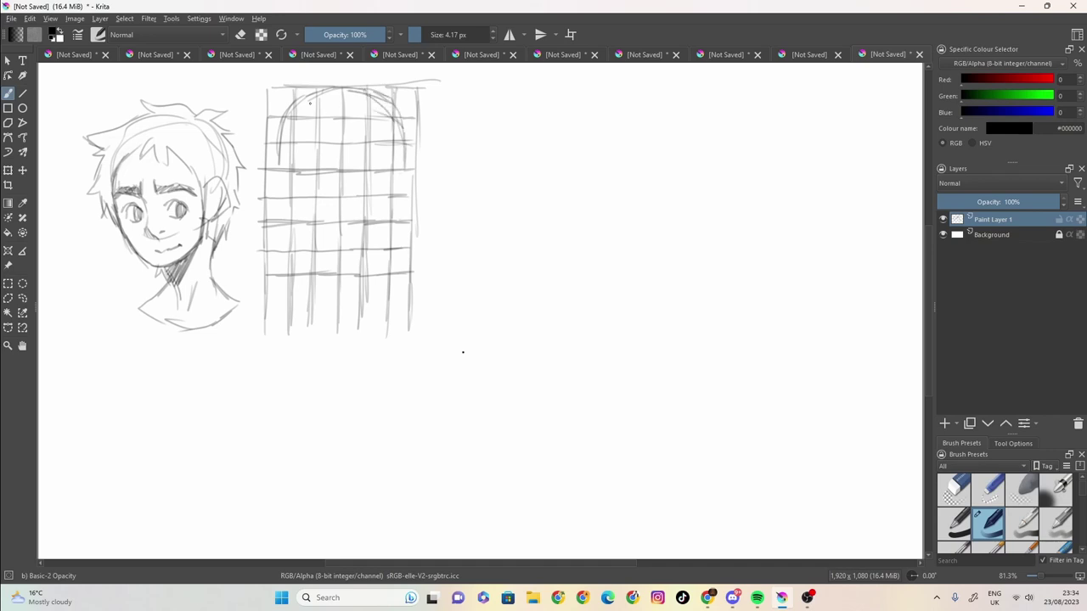
pyautogui.moveTo(310, 103)
pyautogui.mouseDown()
pyautogui.moveTo(281, 141)
pyautogui.moveTo(272, 209)
pyautogui.moveTo(295, 218)
pyautogui.mouseUp()
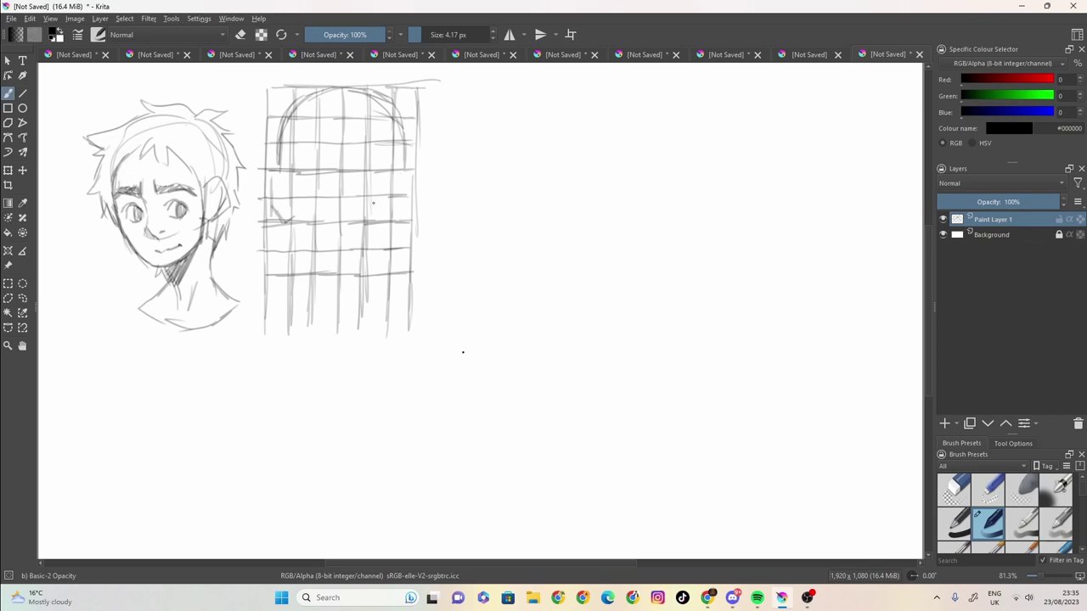
pyautogui.moveTo(404, 149)
pyautogui.mouseDown()
pyautogui.moveTo(406, 212)
pyautogui.moveTo(390, 220)
pyautogui.moveTo(367, 270)
pyautogui.moveTo(335, 280)
pyautogui.mouseUp()
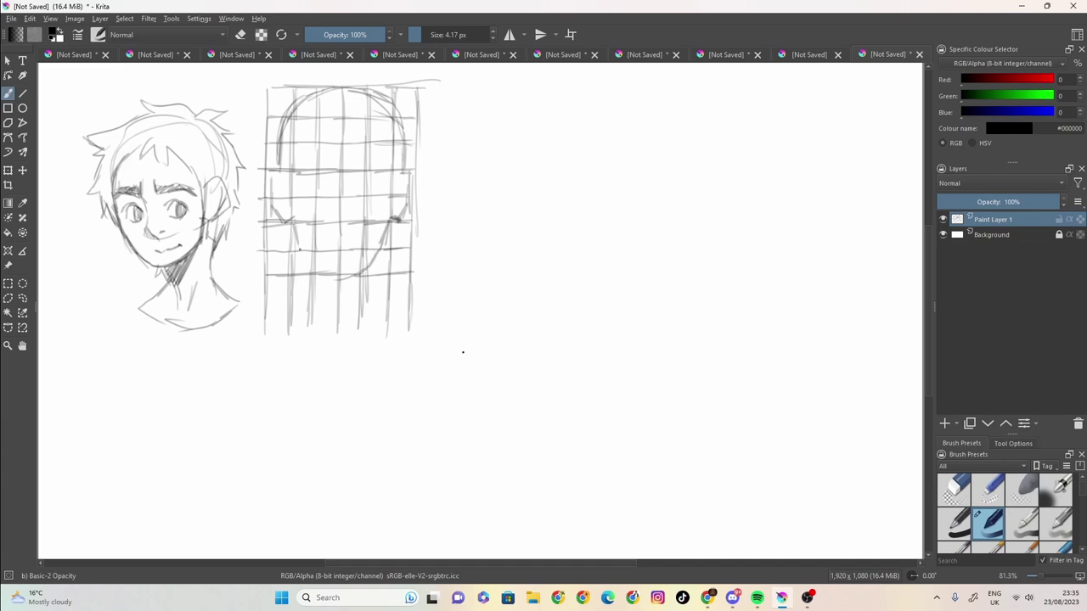
pyautogui.moveTo(299, 247); pyautogui.dragTo(312, 261)
pyautogui.moveTo(293, 219)
pyautogui.mouseDown()
pyautogui.moveTo(302, 244)
pyautogui.moveTo(346, 277)
pyautogui.moveTo(312, 260)
pyautogui.moveTo(302, 246)
pyautogui.moveTo(353, 270)
pyautogui.mouseUp()
pyautogui.moveTo(382, 230)
pyautogui.mouseDown()
pyautogui.moveTo(360, 267)
pyautogui.moveTo(333, 271)
pyautogui.mouseUp()
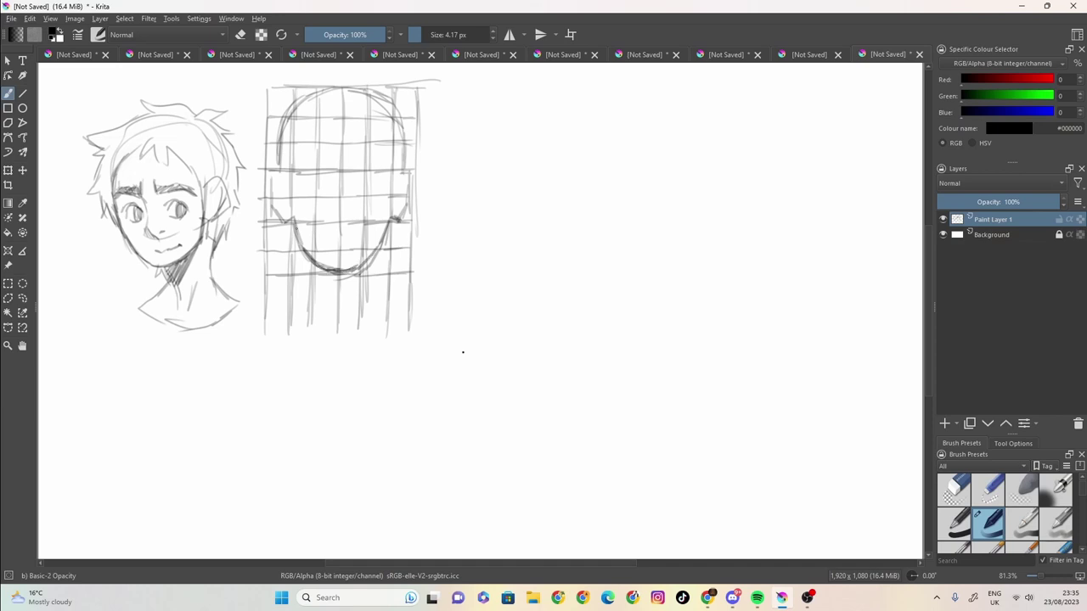
# - Draw both eyebrows along the grid's brow line and outline spiky hair around the front-view head
pyautogui.moveTo(303, 165)
pyautogui.mouseDown()
pyautogui.moveTo(304, 179)
pyautogui.moveTo(309, 166)
pyautogui.moveTo(301, 170)
pyautogui.moveTo(331, 171)
pyautogui.moveTo(300, 178)
pyautogui.moveTo(375, 166)
pyautogui.moveTo(345, 168)
pyautogui.mouseUp()
pyautogui.moveTo(332, 177); pyautogui.dragTo(328, 173)
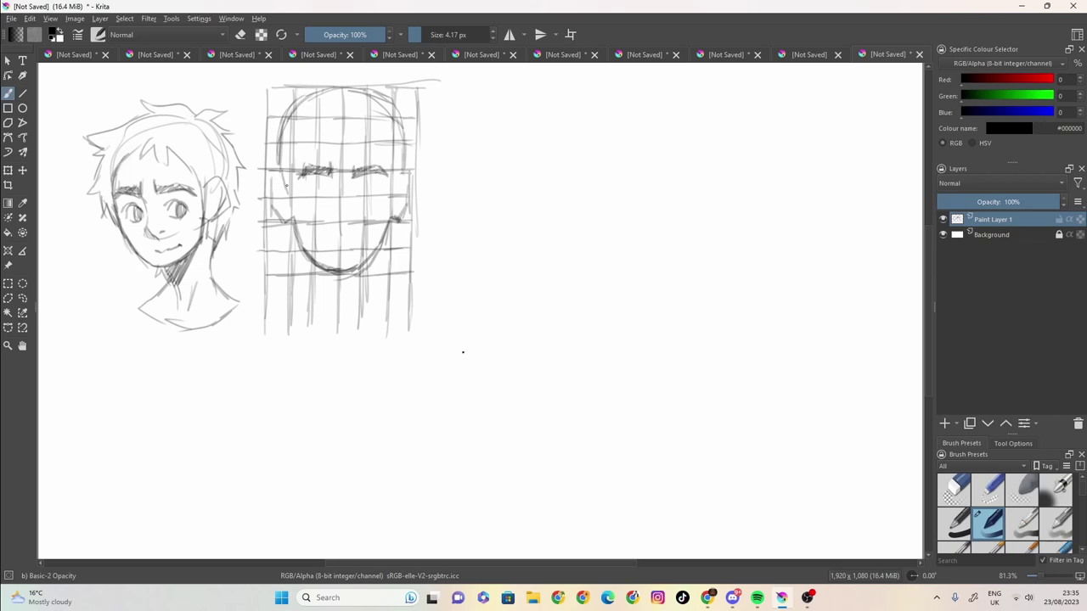
pyautogui.moveTo(283, 177); pyautogui.dragTo(293, 227)
pyautogui.moveTo(270, 169)
pyautogui.mouseDown()
pyautogui.moveTo(270, 108)
pyautogui.moveTo(318, 79)
pyautogui.moveTo(391, 108)
pyautogui.moveTo(359, 89)
pyautogui.moveTo(283, 88)
pyautogui.mouseUp()
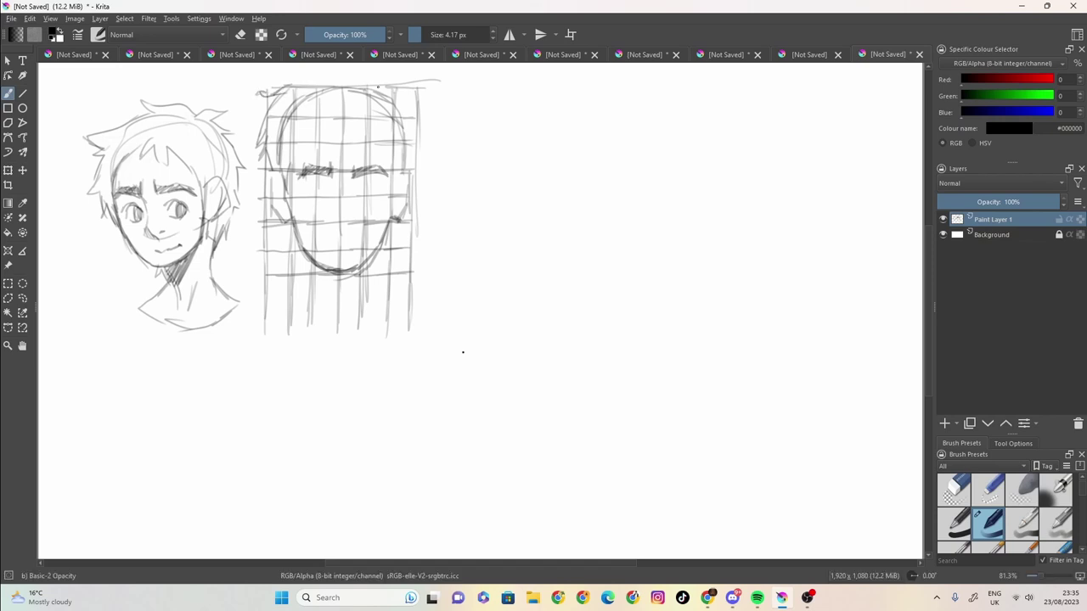
pyautogui.moveTo(382, 89)
pyautogui.mouseDown()
pyautogui.moveTo(419, 106)
pyautogui.moveTo(406, 84)
pyautogui.moveTo(399, 95)
pyautogui.moveTo(423, 99)
pyautogui.moveTo(412, 189)
pyautogui.mouseUp()
pyautogui.moveTo(379, 87)
pyautogui.mouseDown()
pyautogui.moveTo(316, 66)
pyautogui.moveTo(285, 88)
pyautogui.mouseUp()
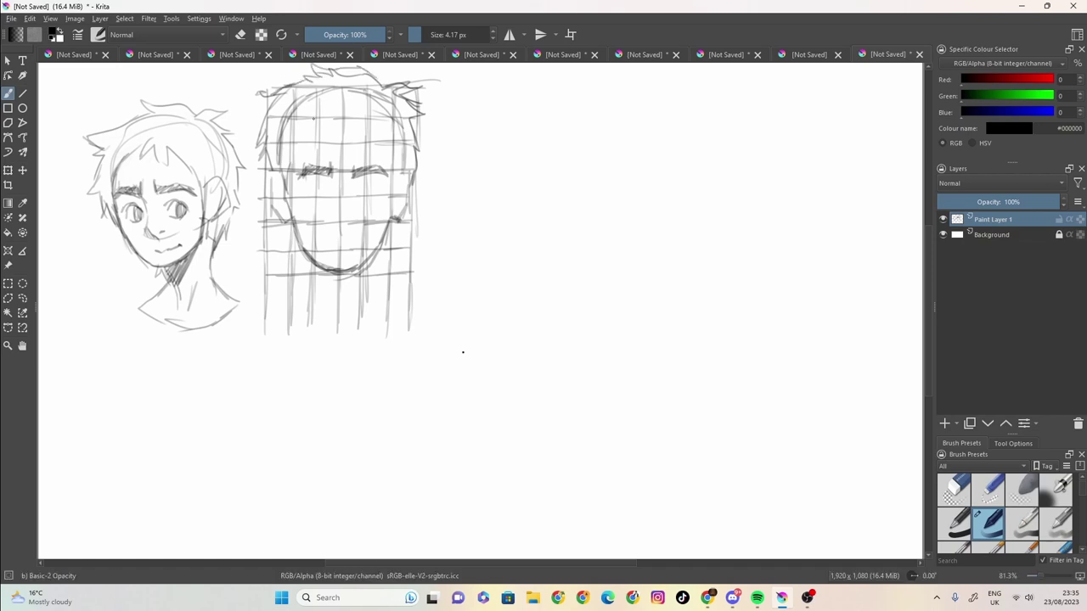
# - Draw the front-view head's pointed fringe and darken the curved hairline down the forehead's left side
pyautogui.moveTo(347, 119); pyautogui.dragTo(357, 135)
pyautogui.moveTo(360, 121)
pyautogui.mouseDown()
pyautogui.moveTo(388, 146)
pyautogui.moveTo(391, 185)
pyautogui.mouseUp()
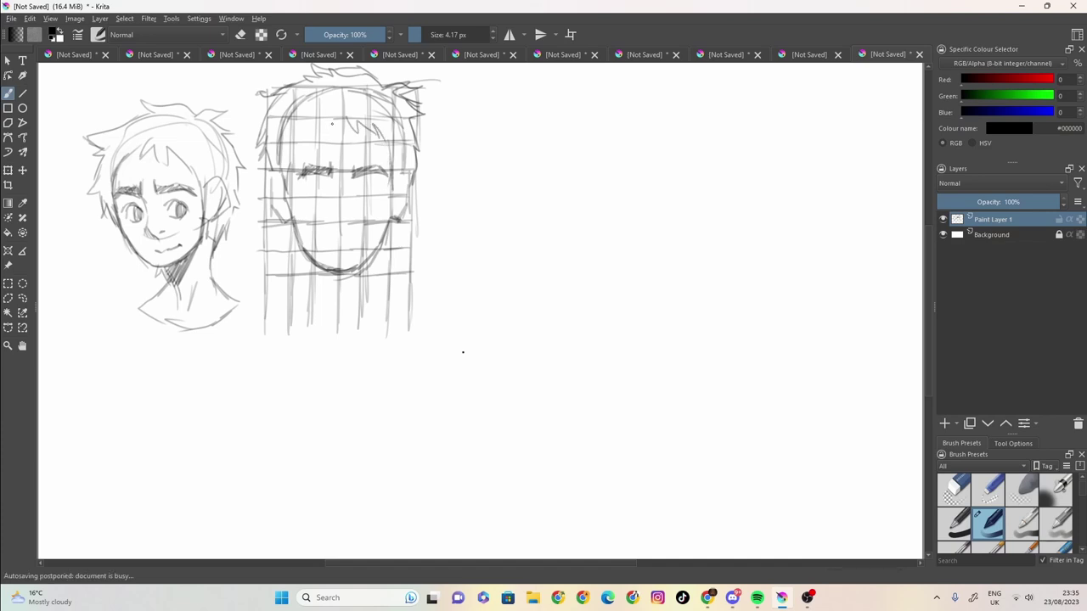
pyautogui.moveTo(337, 114); pyautogui.dragTo(318, 134)
pyautogui.moveTo(319, 119); pyautogui.dragTo(284, 174)
pyautogui.moveTo(298, 143); pyautogui.dragTo(287, 160)
pyautogui.moveTo(345, 119); pyautogui.dragTo(297, 145)
pyautogui.moveTo(328, 119); pyautogui.dragTo(311, 134)
pyautogui.moveTo(344, 113)
pyautogui.mouseDown()
pyautogui.moveTo(317, 129)
pyautogui.moveTo(339, 119)
pyautogui.mouseUp()
# - Darken the front-view face's right side and define the sideburn and both ears
pyautogui.moveTo(396, 150); pyautogui.dragTo(392, 224)
pyautogui.moveTo(396, 197); pyautogui.dragTo(392, 216)
pyautogui.moveTo(396, 178)
pyautogui.mouseDown()
pyautogui.moveTo(402, 199)
pyautogui.moveTo(411, 177)
pyautogui.moveTo(407, 188)
pyautogui.mouseUp()
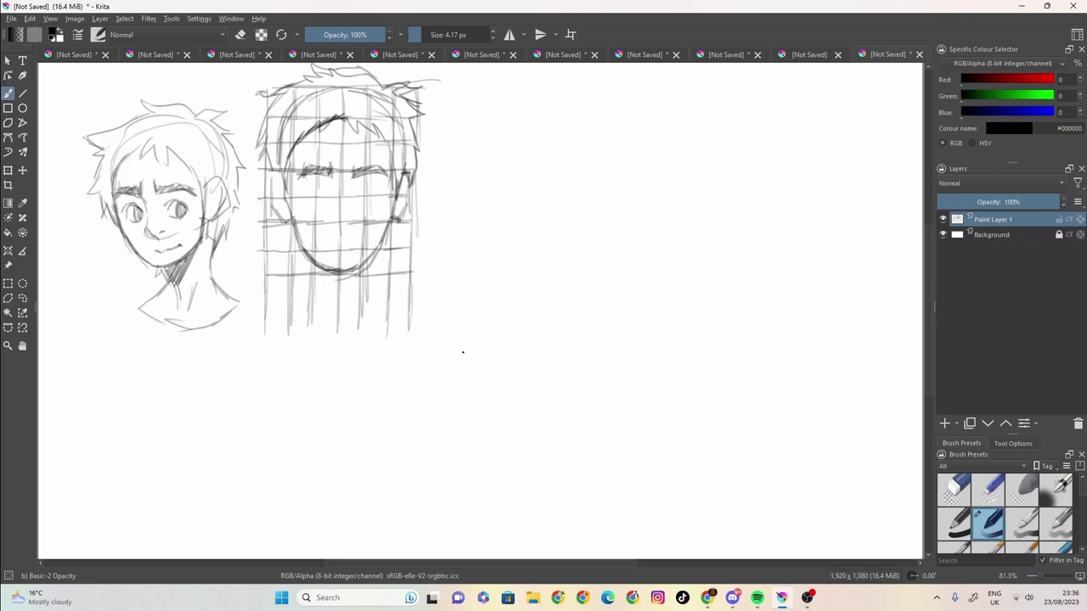
pyautogui.moveTo(273, 188); pyautogui.dragTo(280, 206)
# - Draw both eyes under the eyebrows and a nose with shading along its left side on the front-view face
pyautogui.moveTo(329, 175)
pyautogui.mouseDown()
pyautogui.moveTo(295, 171)
pyautogui.moveTo(329, 191)
pyautogui.moveTo(315, 191)
pyautogui.mouseUp()
pyautogui.moveTo(363, 181)
pyautogui.mouseDown()
pyautogui.moveTo(380, 180)
pyautogui.moveTo(370, 190)
pyautogui.mouseUp()
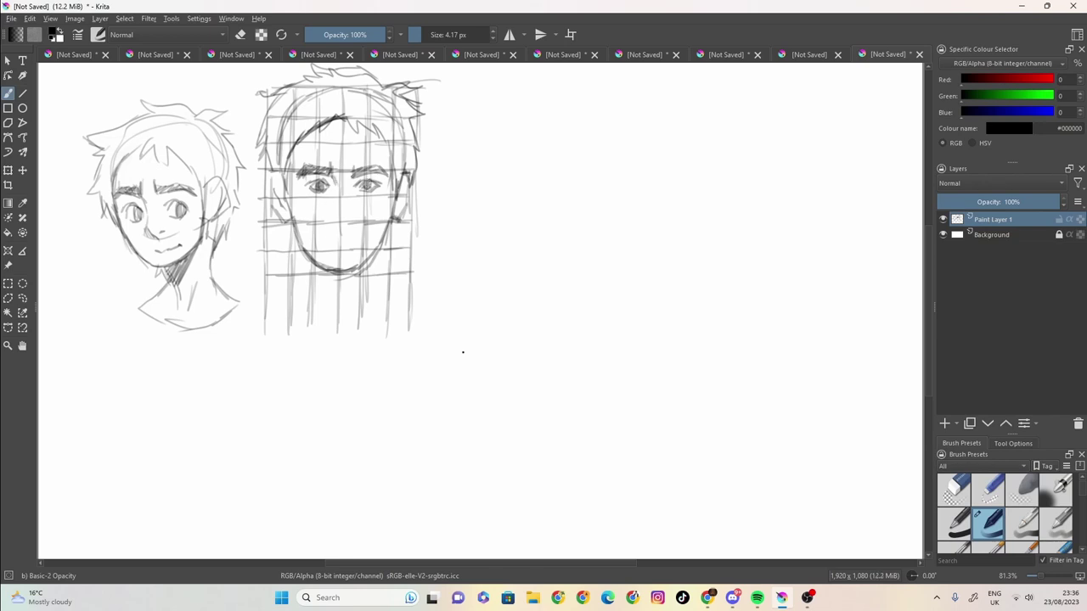
pyautogui.moveTo(349, 175); pyautogui.dragTo(344, 190)
pyautogui.moveTo(326, 192); pyautogui.dragTo(328, 222)
pyautogui.moveTo(356, 204); pyautogui.dragTo(352, 220)
pyautogui.moveTo(332, 216)
pyautogui.mouseDown()
pyautogui.moveTo(352, 218)
pyautogui.moveTo(323, 173)
pyautogui.moveTo(331, 186)
pyautogui.mouseUp()
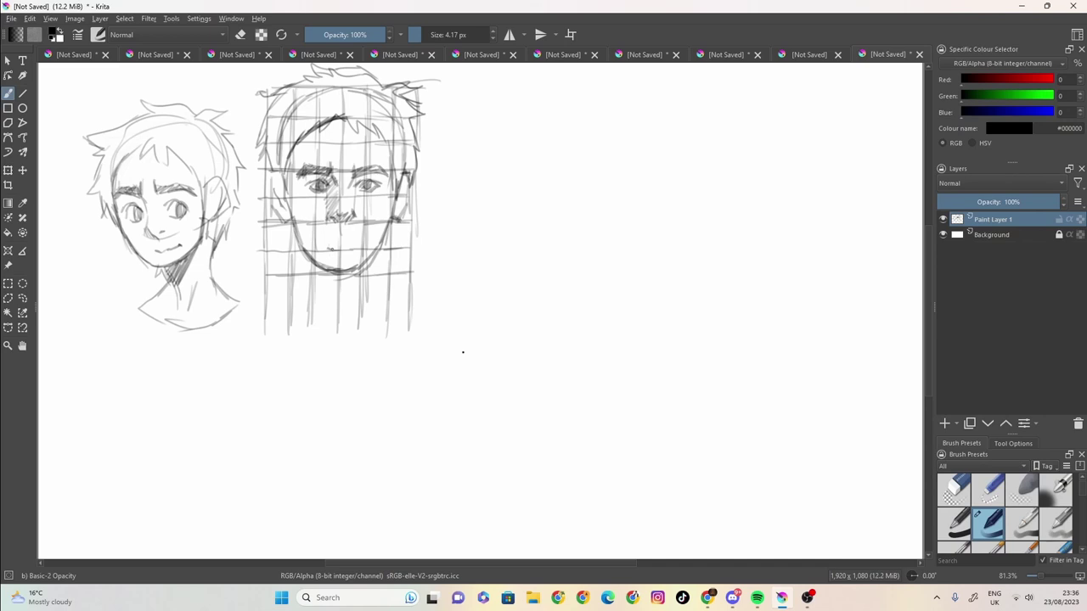
# - Draw the mouth below the nose and darken the side contours of the front-view face
pyautogui.moveTo(345, 240)
pyautogui.mouseDown()
pyautogui.moveTo(323, 241)
pyautogui.moveTo(357, 239)
pyautogui.mouseUp()
pyautogui.moveTo(335, 238); pyautogui.dragTo(360, 239)
pyautogui.moveTo(339, 234)
pyautogui.mouseDown()
pyautogui.moveTo(354, 238)
pyautogui.moveTo(338, 234)
pyautogui.mouseUp()
pyautogui.moveTo(394, 186)
pyautogui.mouseDown()
pyautogui.moveTo(391, 210)
pyautogui.moveTo(393, 191)
pyautogui.mouseUp()
pyautogui.moveTo(285, 165); pyautogui.dragTo(281, 193)
pyautogui.moveTo(284, 168); pyautogui.dragTo(279, 190)
pyautogui.moveTo(296, 233); pyautogui.dragTo(286, 200)
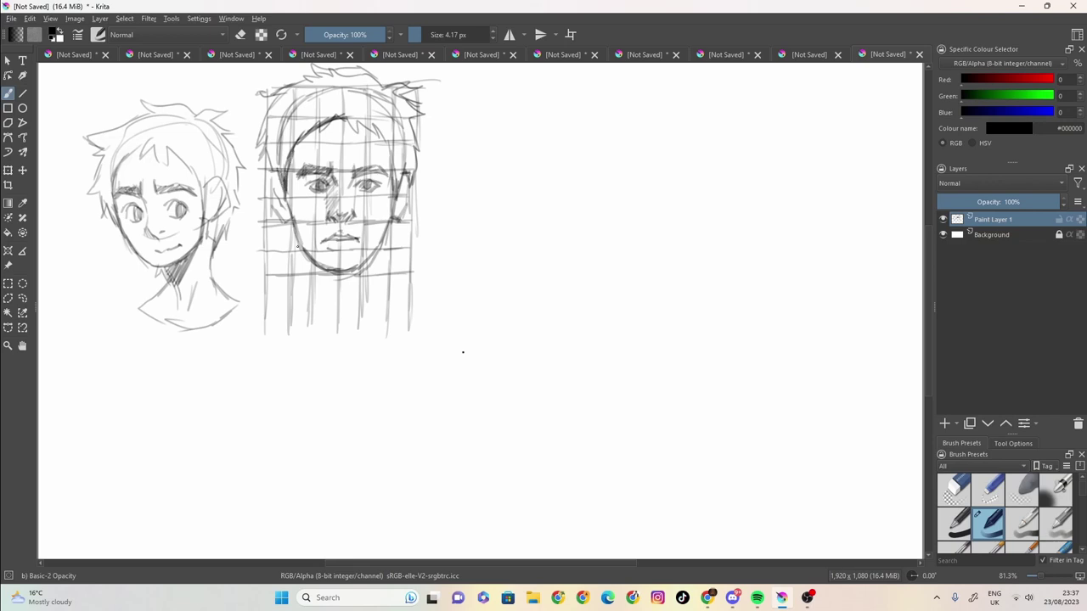
# - Sketch the front-view figure's neck, sloping shoulders and curved base line beneath the head
pyautogui.moveTo(307, 280); pyautogui.dragTo(295, 226)
pyautogui.moveTo(310, 312); pyautogui.dragTo(296, 241)
pyautogui.moveTo(301, 291)
pyautogui.mouseDown()
pyautogui.moveTo(267, 324)
pyautogui.moveTo(294, 345)
pyautogui.mouseUp()
pyautogui.moveTo(386, 294); pyautogui.dragTo(391, 224)
pyautogui.moveTo(378, 306)
pyautogui.mouseDown()
pyautogui.moveTo(392, 224)
pyautogui.moveTo(385, 261)
pyautogui.moveTo(403, 336)
pyautogui.moveTo(370, 350)
pyautogui.moveTo(297, 349)
pyautogui.moveTo(329, 358)
pyautogui.mouseUp()
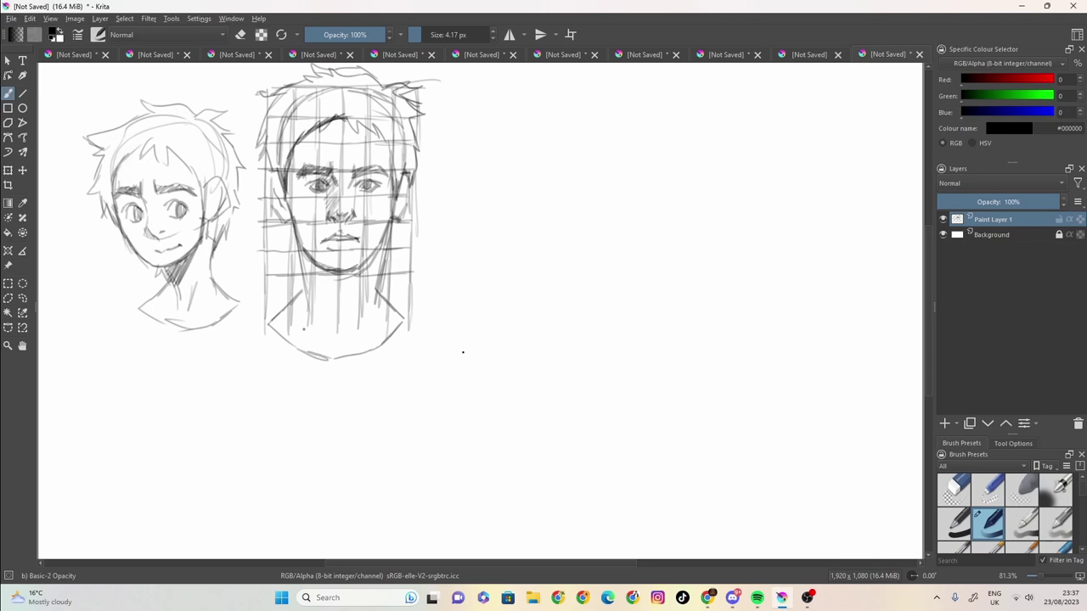
# - Add neck and collarbone detail lines to the front-view figure and hatch the shadow under its chin
pyautogui.moveTo(307, 303); pyautogui.dragTo(298, 312)
pyautogui.moveTo(375, 312); pyautogui.dragTo(384, 303)
pyautogui.moveTo(374, 310); pyautogui.dragTo(379, 289)
pyautogui.moveTo(325, 339)
pyautogui.mouseDown()
pyautogui.moveTo(329, 353)
pyautogui.moveTo(349, 352)
pyautogui.mouseUp()
pyautogui.moveTo(366, 260)
pyautogui.mouseDown()
pyautogui.moveTo(345, 286)
pyautogui.moveTo(312, 293)
pyautogui.moveTo(328, 283)
pyautogui.moveTo(345, 297)
pyautogui.moveTo(358, 274)
pyautogui.mouseUp()
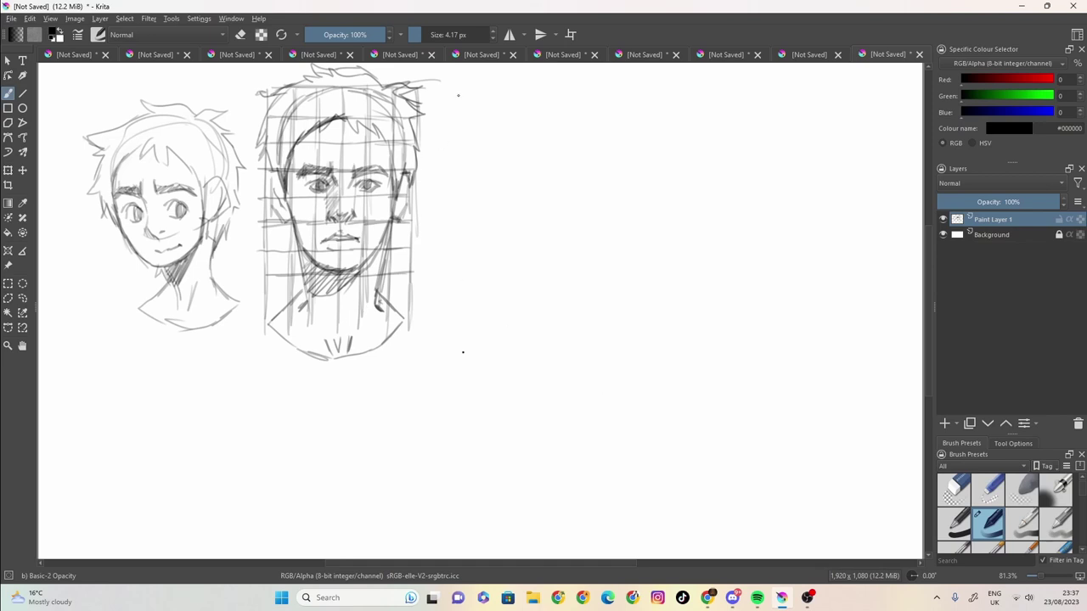
# - Turn on erasing at a size of 60.07 px and remove the guide lines inside the front-view head's hair
pyautogui.click(246, 36)
pyautogui.click(439, 36)
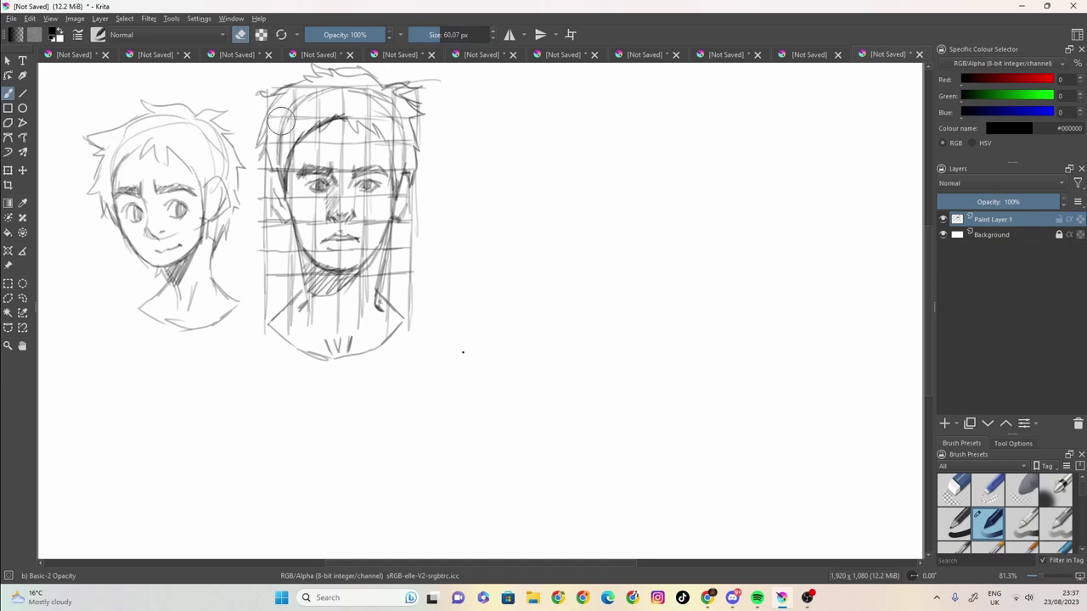
pyautogui.moveTo(282, 121)
pyautogui.mouseDown()
pyautogui.moveTo(325, 92)
pyautogui.moveTo(389, 117)
pyautogui.moveTo(382, 107)
pyautogui.moveTo(400, 145)
pyautogui.moveTo(371, 96)
pyautogui.moveTo(306, 113)
pyautogui.moveTo(331, 102)
pyautogui.moveTo(317, 109)
pyautogui.mouseUp()
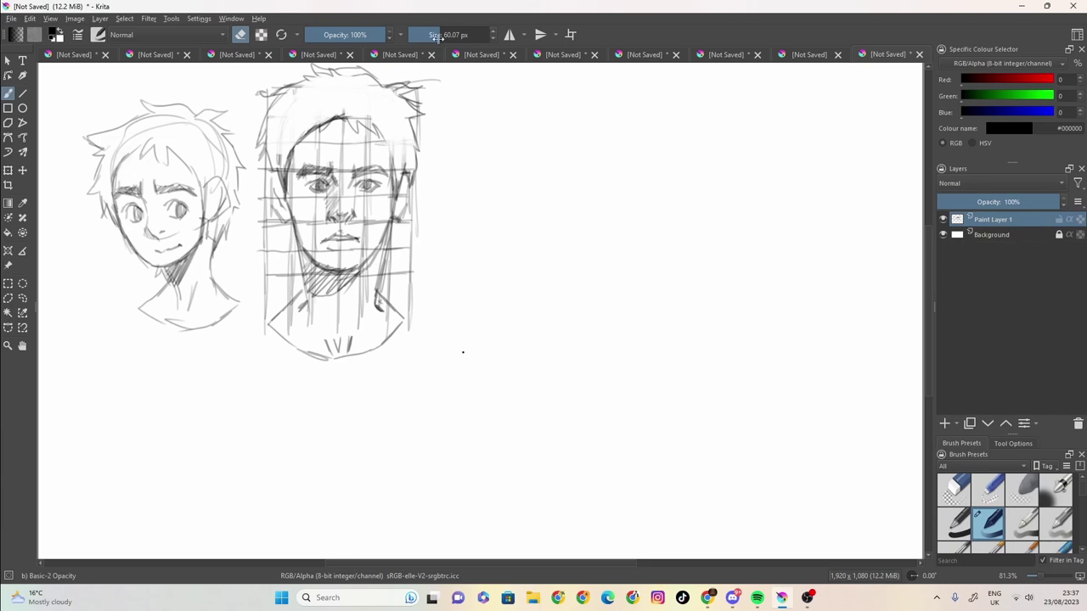
# - Return to painting at a brush size of 4.17 px and draw a new grid's left edge and top line beside the front-view head
pyautogui.moveTo(438, 35); pyautogui.dragTo(420, 35)
pyautogui.press('e')
pyautogui.moveTo(432, 83); pyautogui.dragTo(433, 216)
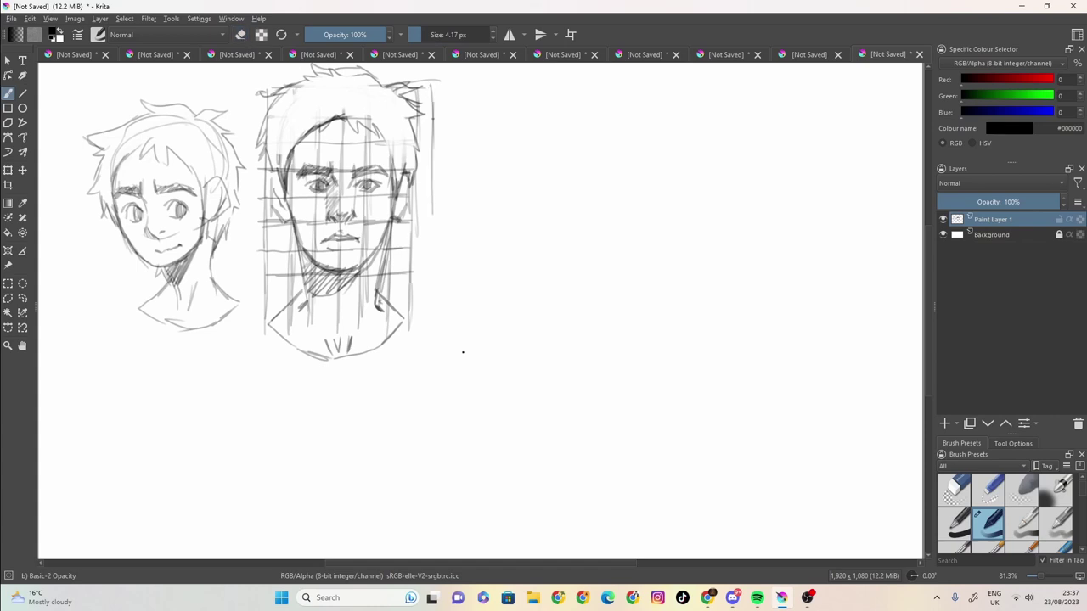
pyautogui.moveTo(429, 106); pyautogui.dragTo(428, 258)
pyautogui.moveTo(428, 206); pyautogui.dragTo(427, 305)
pyautogui.moveTo(432, 83)
pyautogui.mouseDown()
pyautogui.moveTo(431, 170)
pyautogui.moveTo(467, 82)
pyautogui.moveTo(603, 82)
pyautogui.mouseUp()
# - Draw four evenly spaced vertical guide lines down from the new grid's top line, starting near its left edge
pyautogui.moveTo(490, 89); pyautogui.dragTo(480, 275)
pyautogui.moveTo(481, 187); pyautogui.dragTo(477, 325)
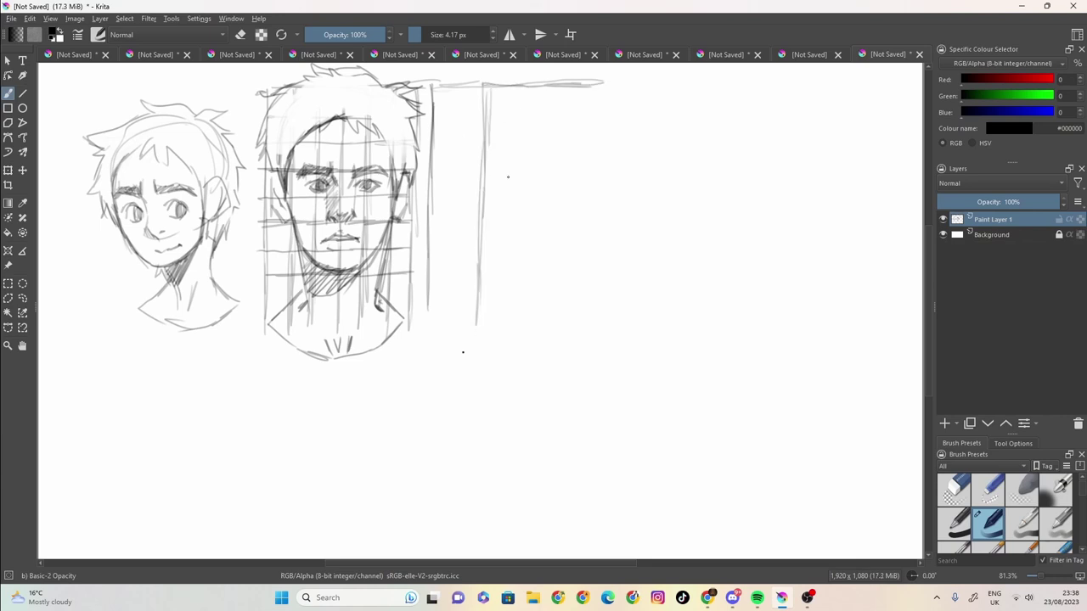
pyautogui.moveTo(535, 88); pyautogui.dragTo(533, 229)
pyautogui.moveTo(533, 131); pyautogui.dragTo(529, 267)
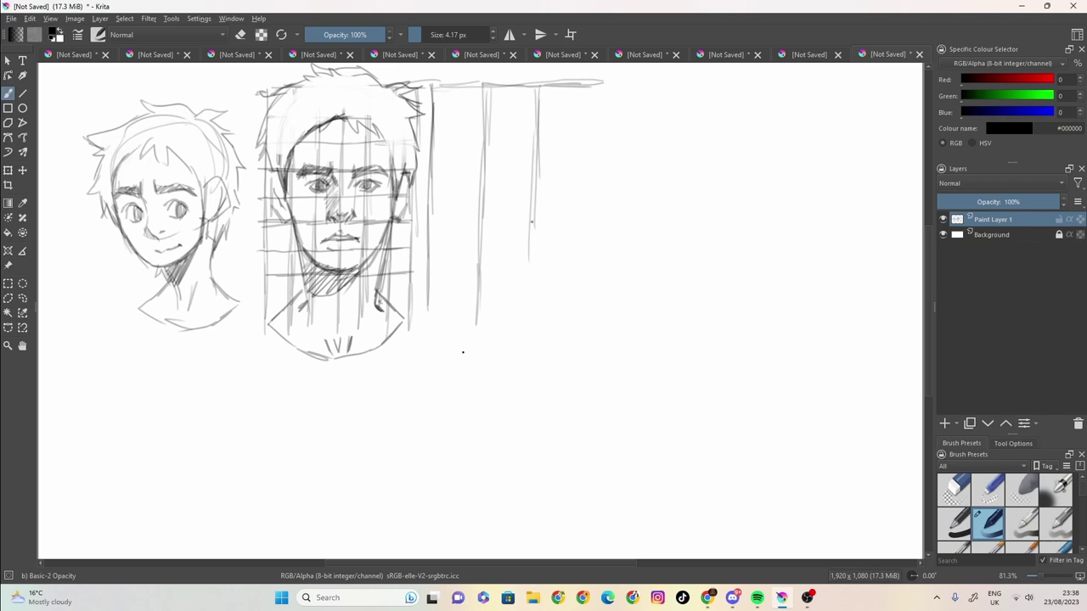
pyautogui.moveTo(532, 219); pyautogui.dragTo(527, 327)
pyautogui.moveTo(511, 82); pyautogui.dragTo(512, 140)
pyautogui.moveTo(511, 94); pyautogui.dragTo(507, 301)
pyautogui.moveTo(506, 245); pyautogui.dragTo(504, 335)
pyautogui.moveTo(460, 91); pyautogui.dragTo(454, 273)
pyautogui.moveTo(454, 229); pyautogui.dragTo(453, 326)
# - Add another vertical guide line to the new grid and close it off with its right edge
pyautogui.moveTo(561, 89); pyautogui.dragTo(565, 159)
pyautogui.moveTo(563, 90); pyautogui.dragTo(566, 209)
pyautogui.moveTo(565, 155); pyautogui.dragTo(563, 263)
pyautogui.moveTo(563, 163); pyautogui.dragTo(558, 313)
pyautogui.moveTo(559, 270); pyautogui.dragTo(555, 331)
pyautogui.moveTo(582, 87)
pyautogui.mouseDown()
pyautogui.moveTo(615, 89)
pyautogui.moveTo(618, 137)
pyautogui.mouseUp()
pyautogui.moveTo(617, 92); pyautogui.dragTo(615, 246)
pyautogui.moveTo(616, 174); pyautogui.dragTo(604, 325)
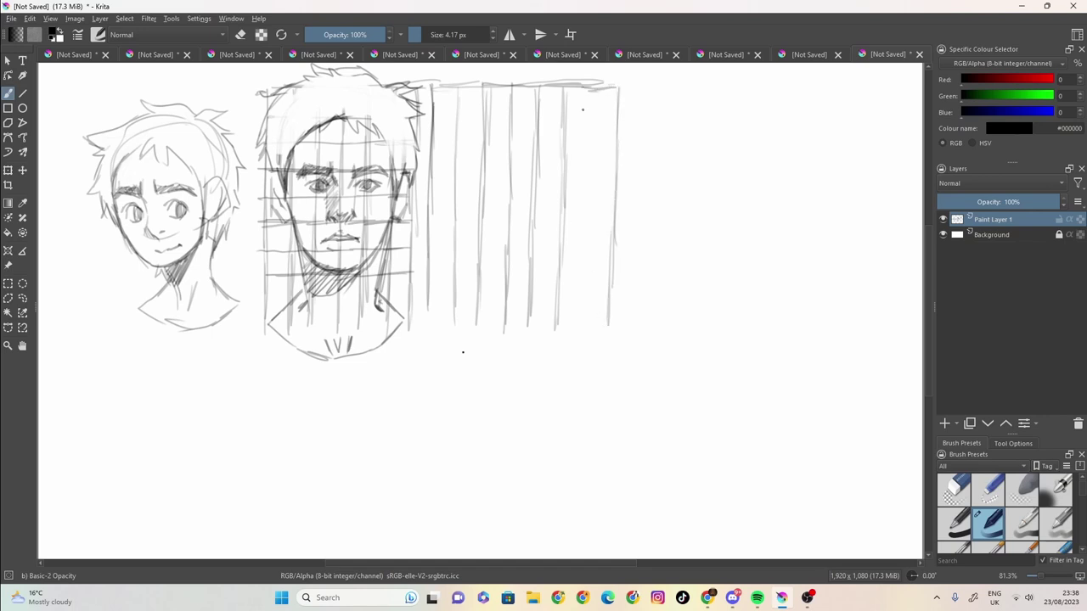
# - Fill the gap before the new grid's right edge with two more vertical guide lines
pyautogui.moveTo(583, 87)
pyautogui.mouseDown()
pyautogui.moveTo(581, 127)
pyautogui.moveTo(602, 141)
pyautogui.moveTo(599, 154)
pyautogui.mouseUp()
pyautogui.moveTo(583, 117); pyautogui.dragTo(582, 189)
pyautogui.moveTo(581, 152); pyautogui.dragTo(575, 340)
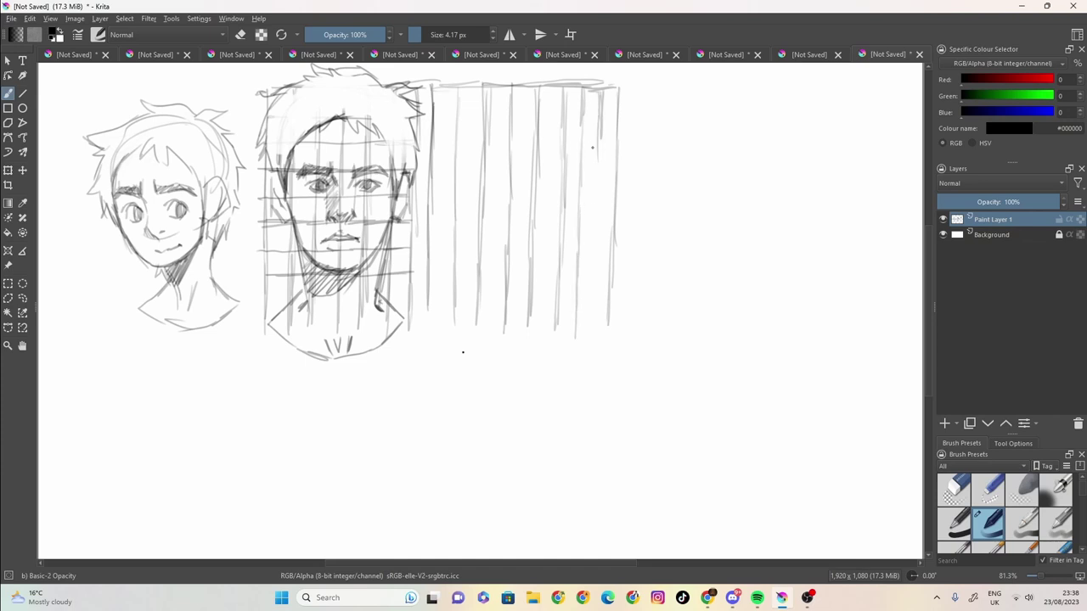
pyautogui.moveTo(595, 120); pyautogui.dragTo(597, 190)
pyautogui.moveTo(596, 144); pyautogui.dragTo(594, 336)
pyautogui.moveTo(593, 249); pyautogui.dragTo(593, 299)
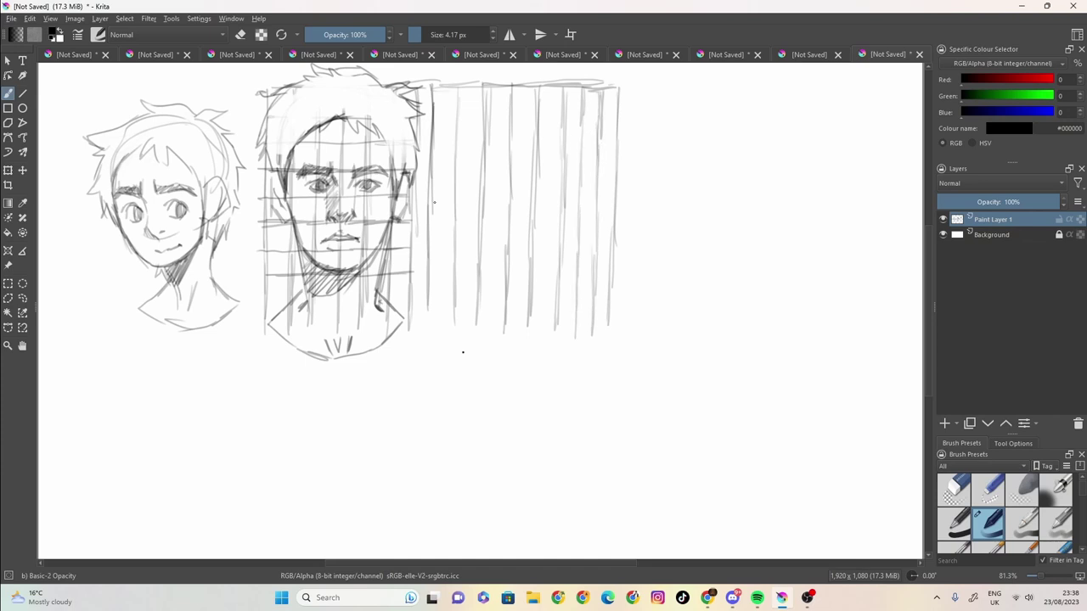
# - Draw seven roughly evenly spaced horizontal guide lines across the vertical ones to complete the new grid
pyautogui.moveTo(440, 116)
pyautogui.mouseDown()
pyautogui.moveTo(618, 116)
pyautogui.moveTo(550, 119)
pyautogui.mouseUp()
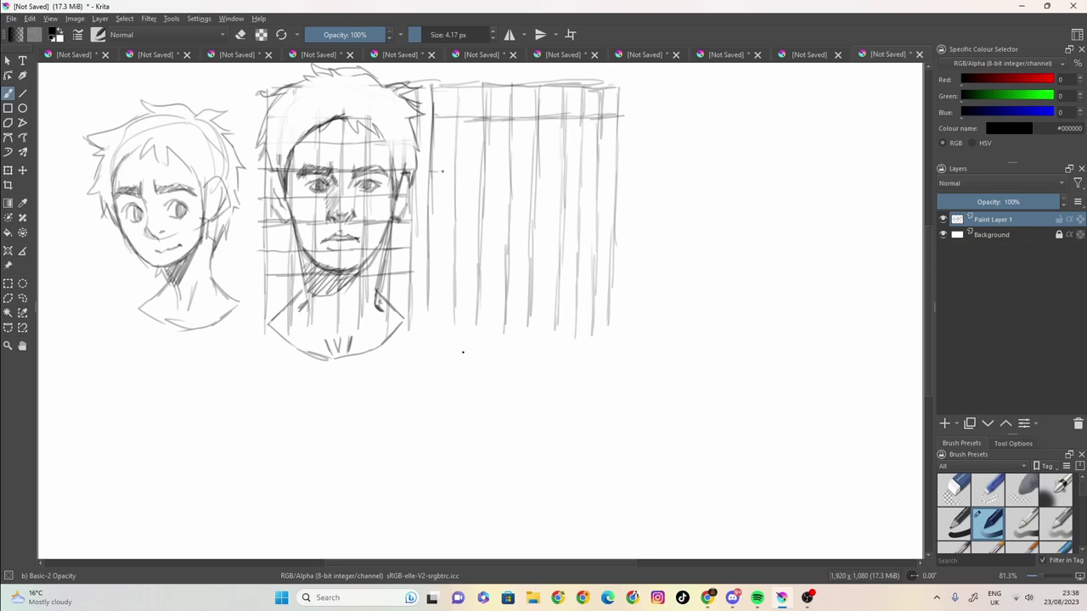
pyautogui.moveTo(441, 171)
pyautogui.mouseDown()
pyautogui.moveTo(617, 175)
pyautogui.moveTo(527, 174)
pyautogui.moveTo(560, 181)
pyautogui.mouseUp()
pyautogui.moveTo(430, 228); pyautogui.dragTo(620, 229)
pyautogui.moveTo(428, 287)
pyautogui.mouseDown()
pyautogui.moveTo(610, 288)
pyautogui.moveTo(450, 286)
pyautogui.mouseUp()
pyautogui.moveTo(440, 147)
pyautogui.mouseDown()
pyautogui.moveTo(625, 147)
pyautogui.moveTo(586, 145)
pyautogui.mouseUp()
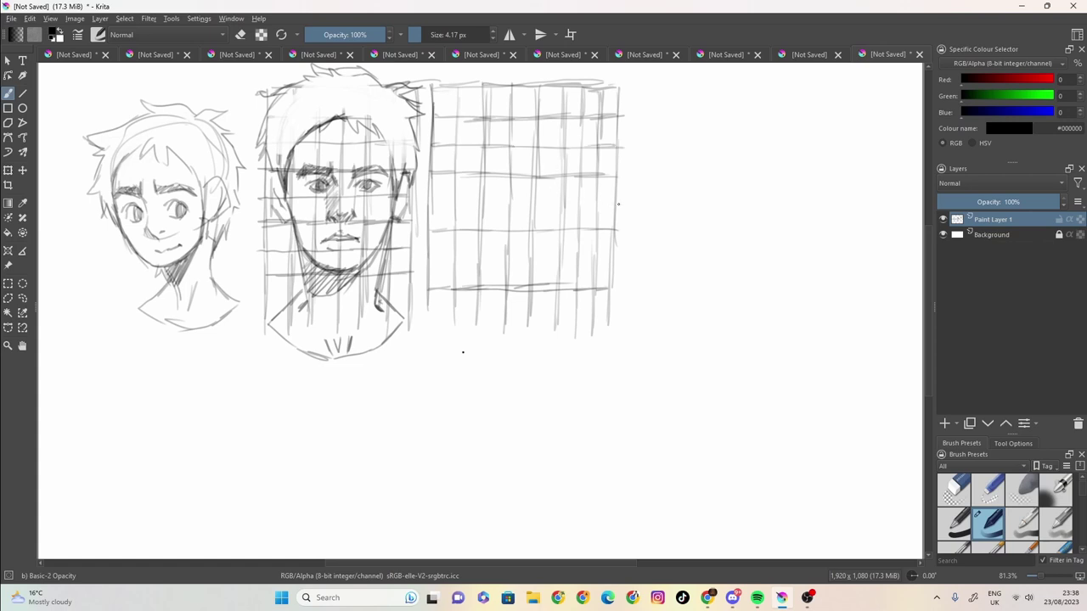
pyautogui.moveTo(618, 204)
pyautogui.mouseDown()
pyautogui.moveTo(428, 204)
pyautogui.moveTo(540, 203)
pyautogui.moveTo(496, 205)
pyautogui.mouseUp()
pyautogui.moveTo(587, 257); pyautogui.dragTo(428, 260)
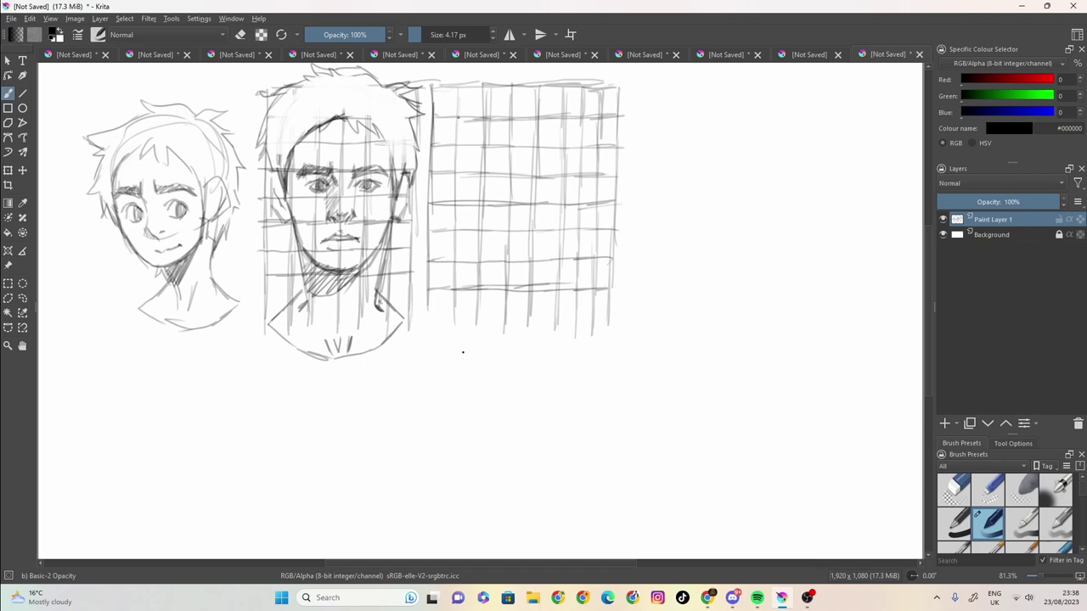
# - Outline a right-facing profile head on the new grid, from the crown down to the nape and down the forehead to the nose
pyautogui.moveTo(544, 99); pyautogui.dragTo(506, 95)
pyautogui.moveTo(542, 87)
pyautogui.mouseDown()
pyautogui.moveTo(496, 90)
pyautogui.moveTo(473, 98)
pyautogui.moveTo(441, 125)
pyautogui.moveTo(426, 206)
pyautogui.mouseUp()
pyautogui.moveTo(455, 111); pyautogui.dragTo(429, 180)
pyautogui.moveTo(461, 105)
pyautogui.mouseDown()
pyautogui.moveTo(433, 158)
pyautogui.moveTo(440, 257)
pyautogui.moveTo(425, 314)
pyautogui.mouseUp()
pyautogui.moveTo(591, 126)
pyautogui.mouseDown()
pyautogui.moveTo(541, 90)
pyautogui.moveTo(591, 142)
pyautogui.moveTo(597, 231)
pyautogui.mouseUp()
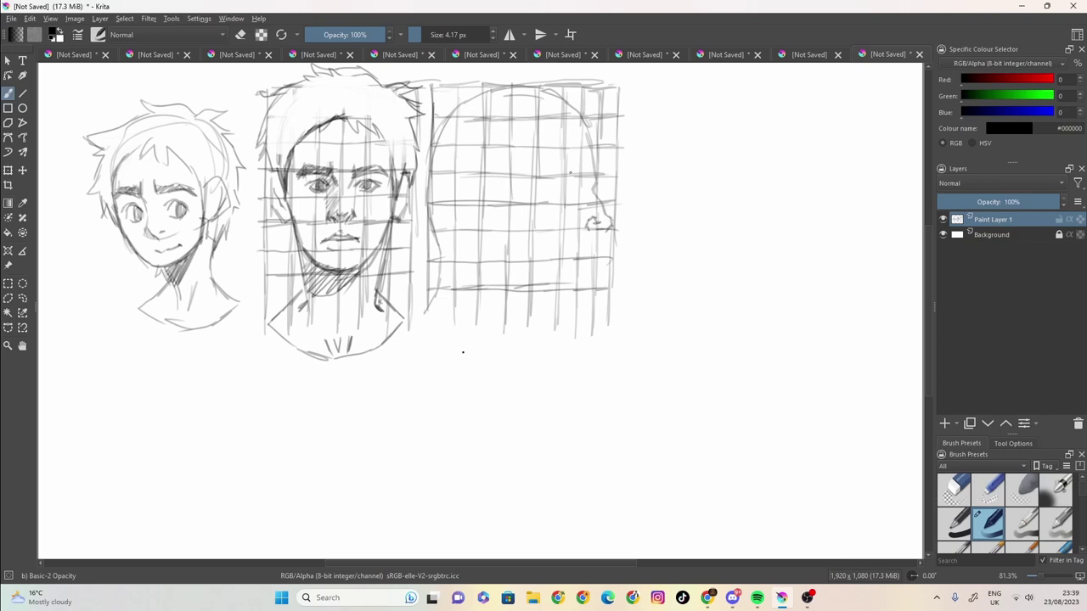
pyautogui.moveTo(594, 196)
pyautogui.mouseDown()
pyautogui.moveTo(610, 219)
pyautogui.moveTo(603, 228)
pyautogui.moveTo(610, 217)
pyautogui.moveTo(597, 231)
pyautogui.mouseUp()
# - Draw the dark eyebrow and the side-view eye behind the bridge of the profile's nose
pyautogui.moveTo(582, 167); pyautogui.dragTo(589, 171)
pyautogui.moveTo(585, 172)
pyautogui.mouseDown()
pyautogui.moveTo(590, 183)
pyautogui.moveTo(559, 186)
pyautogui.moveTo(581, 166)
pyautogui.moveTo(593, 172)
pyautogui.moveTo(564, 184)
pyautogui.moveTo(586, 177)
pyautogui.mouseUp()
pyautogui.moveTo(584, 177); pyautogui.dragTo(576, 186)
pyautogui.moveTo(583, 183); pyautogui.dragTo(570, 194)
pyautogui.moveTo(581, 187); pyautogui.dragTo(572, 194)
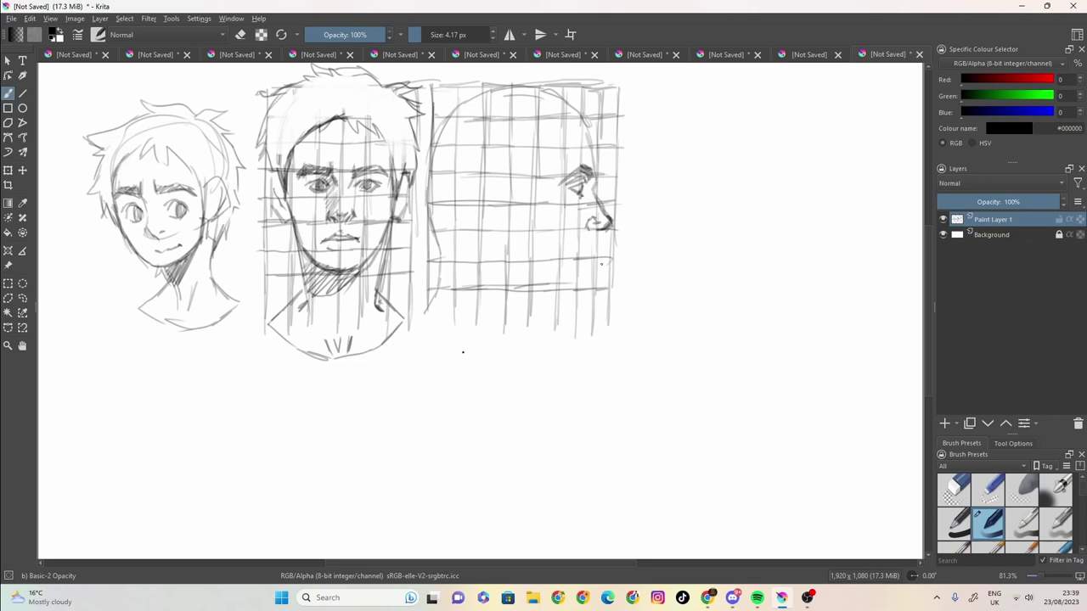
# - Darken the profile's nostril and draw the lips, chin and front of the neck
pyautogui.moveTo(601, 215)
pyautogui.mouseDown()
pyautogui.moveTo(590, 226)
pyautogui.moveTo(598, 231)
pyautogui.mouseUp()
pyautogui.moveTo(600, 248)
pyautogui.mouseDown()
pyautogui.moveTo(592, 285)
pyautogui.moveTo(592, 262)
pyautogui.moveTo(589, 286)
pyautogui.moveTo(545, 290)
pyautogui.moveTo(552, 361)
pyautogui.mouseUp()
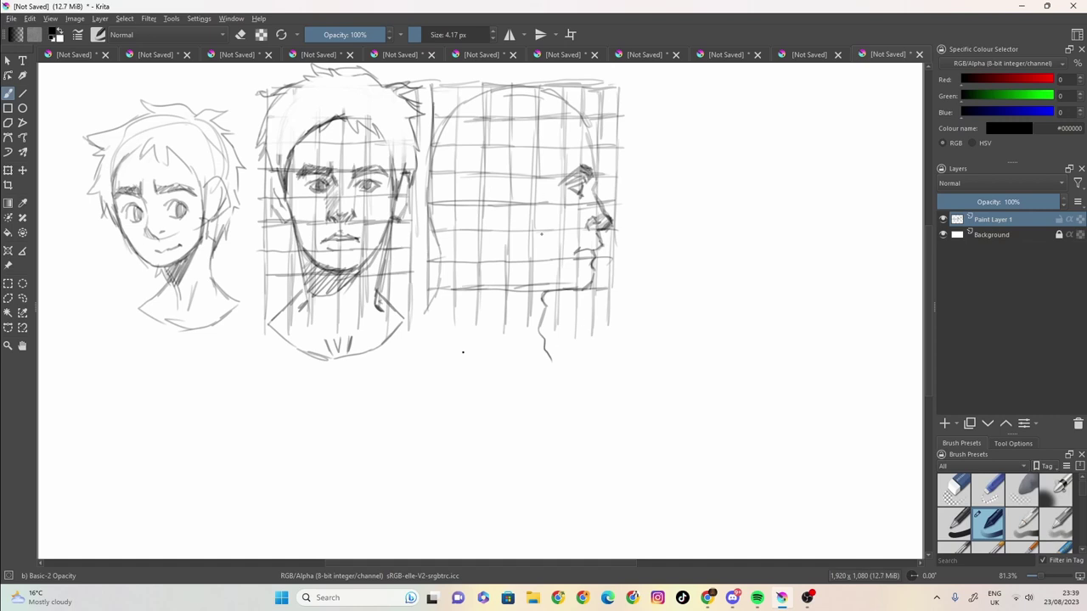
# - Sketch the profile head's ear and rear jaw line, and add the sideburn and hairline toward the forehead
pyautogui.moveTo(482, 173)
pyautogui.mouseDown()
pyautogui.moveTo(507, 232)
pyautogui.moveTo(480, 170)
pyautogui.moveTo(490, 174)
pyautogui.moveTo(475, 186)
pyautogui.moveTo(478, 219)
pyautogui.moveTo(473, 197)
pyautogui.moveTo(476, 214)
pyautogui.moveTo(550, 279)
pyautogui.moveTo(516, 250)
pyautogui.mouseUp()
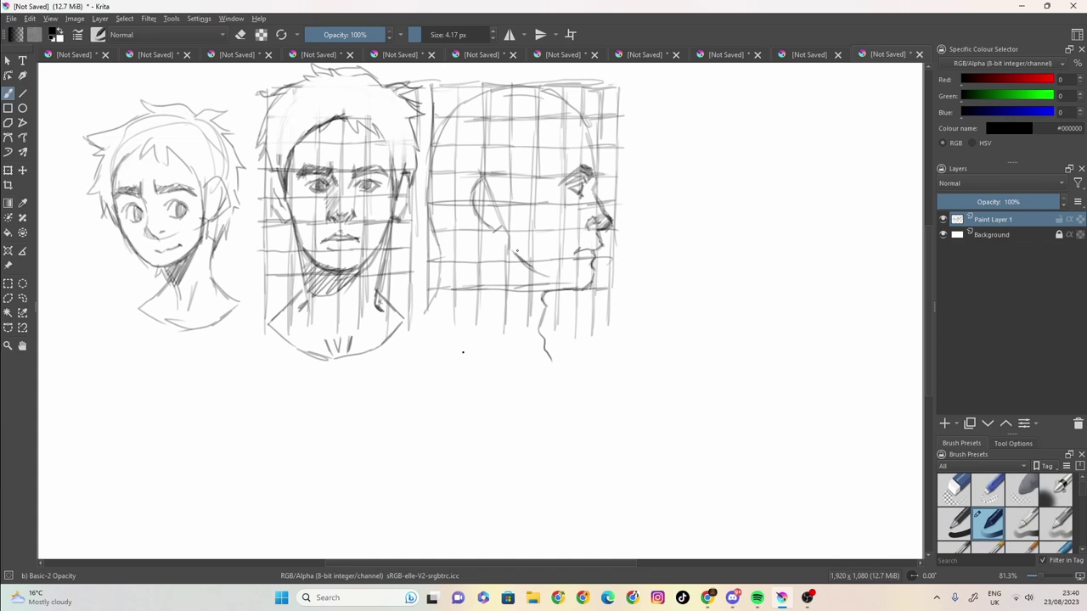
pyautogui.moveTo(501, 179)
pyautogui.mouseDown()
pyautogui.moveTo(507, 187)
pyautogui.moveTo(499, 180)
pyautogui.moveTo(480, 199)
pyautogui.moveTo(495, 220)
pyautogui.mouseUp()
pyautogui.moveTo(509, 171)
pyautogui.mouseDown()
pyautogui.moveTo(528, 188)
pyautogui.moveTo(555, 157)
pyautogui.mouseUp()
pyautogui.moveTo(532, 161)
pyautogui.mouseDown()
pyautogui.moveTo(552, 151)
pyautogui.moveTo(560, 108)
pyautogui.moveTo(586, 129)
pyautogui.mouseUp()
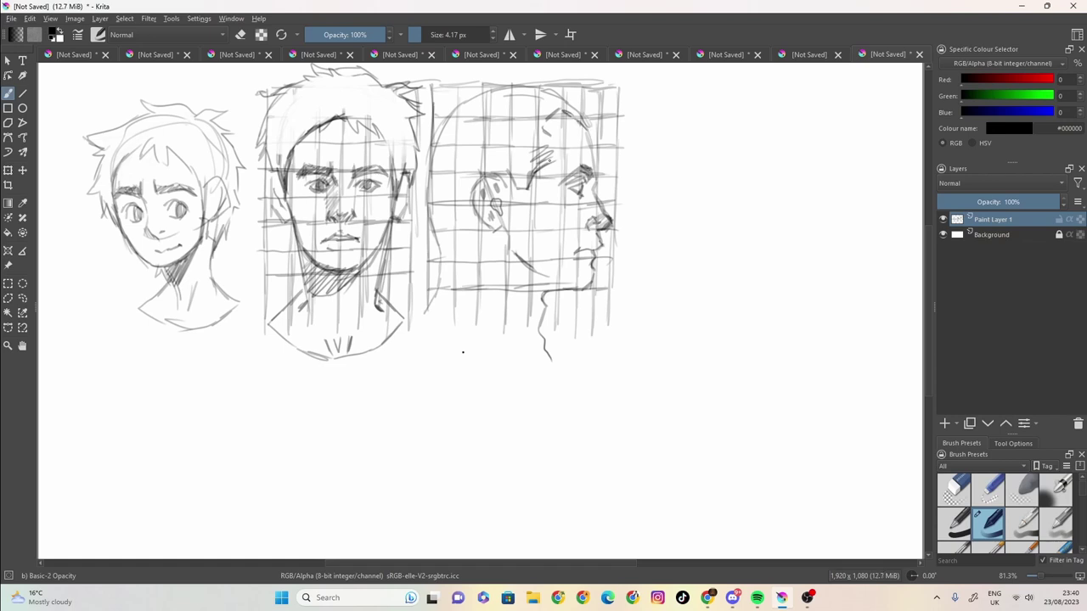
# - Undo the last hairline strokes on the profile head and redraw the spiky fringe and temple hair
pyautogui.hotkey('ctrl', 'z')
pyautogui.hotkey('ctrl', 'z')
pyautogui.hotkey('ctrl', 'z')
pyautogui.hotkey('ctrl', 'z')
pyautogui.hotkey('ctrl', 'z')
pyautogui.hotkey('ctrl', 'z')
pyautogui.hotkey('ctrl', 'z')
pyautogui.moveTo(590, 109)
pyautogui.mouseDown()
pyautogui.moveTo(613, 138)
pyautogui.moveTo(571, 138)
pyautogui.moveTo(530, 160)
pyautogui.moveTo(532, 174)
pyautogui.moveTo(531, 162)
pyautogui.mouseUp()
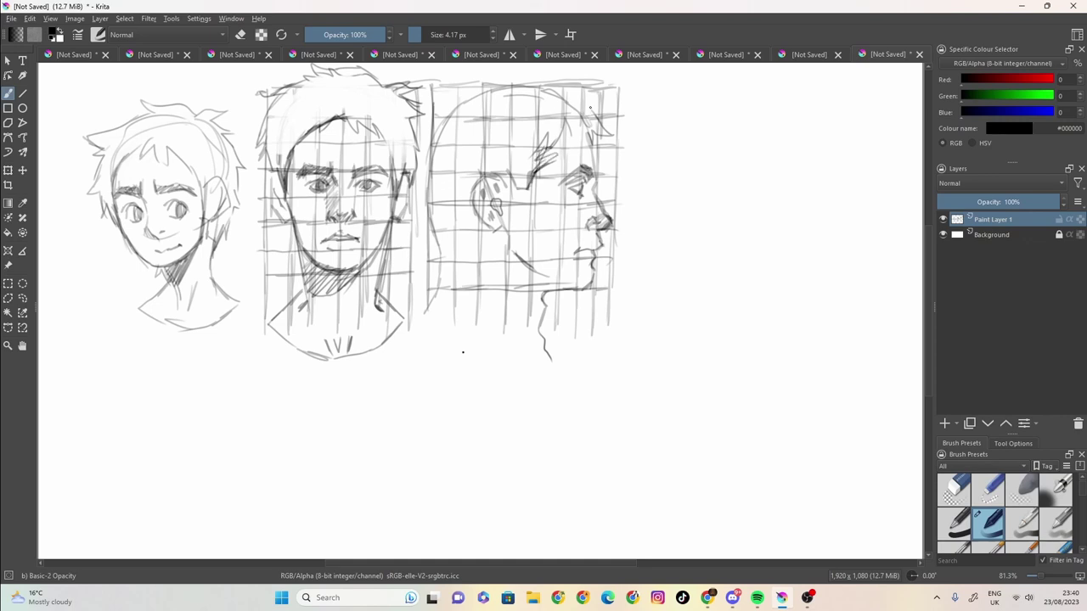
# - Draw the profile's spiky hair outline over the crown and down the back of the head to the nape
pyautogui.moveTo(590, 108)
pyautogui.mouseDown()
pyautogui.moveTo(590, 77)
pyautogui.moveTo(476, 85)
pyautogui.mouseUp()
pyautogui.moveTo(513, 66); pyautogui.dragTo(443, 107)
pyautogui.moveTo(443, 102)
pyautogui.mouseDown()
pyautogui.moveTo(421, 146)
pyautogui.moveTo(435, 120)
pyautogui.mouseUp()
pyautogui.moveTo(441, 83)
pyautogui.mouseDown()
pyautogui.moveTo(435, 119)
pyautogui.moveTo(437, 107)
pyautogui.mouseUp()
pyautogui.moveTo(466, 75)
pyautogui.mouseDown()
pyautogui.moveTo(414, 149)
pyautogui.moveTo(416, 219)
pyautogui.moveTo(436, 258)
pyautogui.mouseUp()
pyautogui.moveTo(433, 234); pyautogui.dragTo(438, 268)
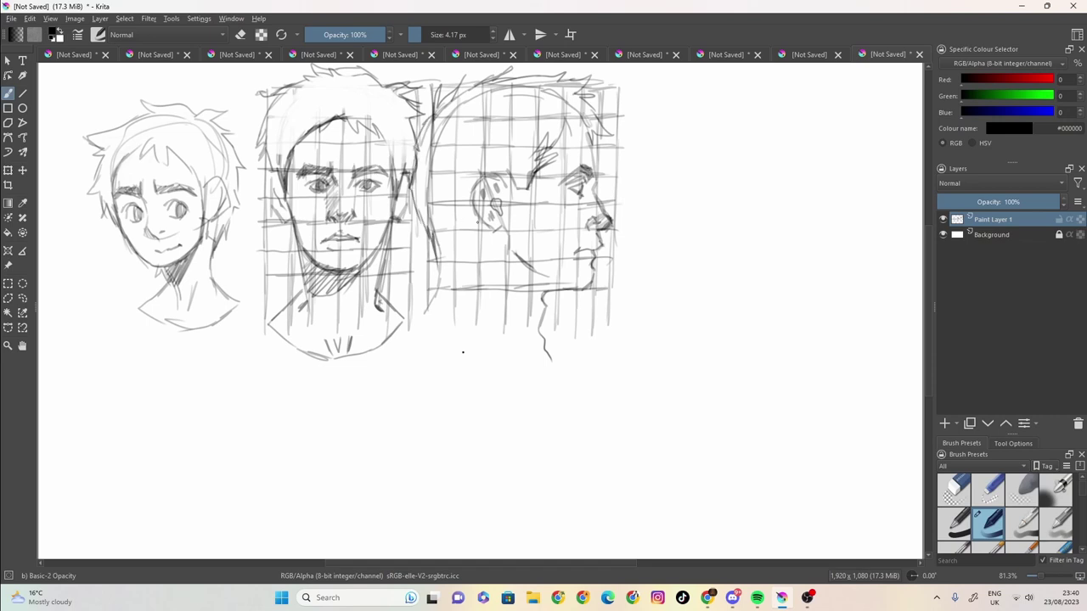
# - Add the hairline behind the profile's ear and strengthen the jaw, fringe, lip and chin lines
pyautogui.moveTo(486, 221); pyautogui.dragTo(441, 269)
pyautogui.moveTo(511, 239); pyautogui.dragTo(523, 259)
pyautogui.moveTo(576, 141)
pyautogui.mouseDown()
pyautogui.moveTo(574, 119)
pyautogui.moveTo(590, 121)
pyautogui.mouseUp()
pyautogui.moveTo(585, 251); pyautogui.dragTo(592, 255)
pyautogui.moveTo(594, 273); pyautogui.dragTo(594, 285)
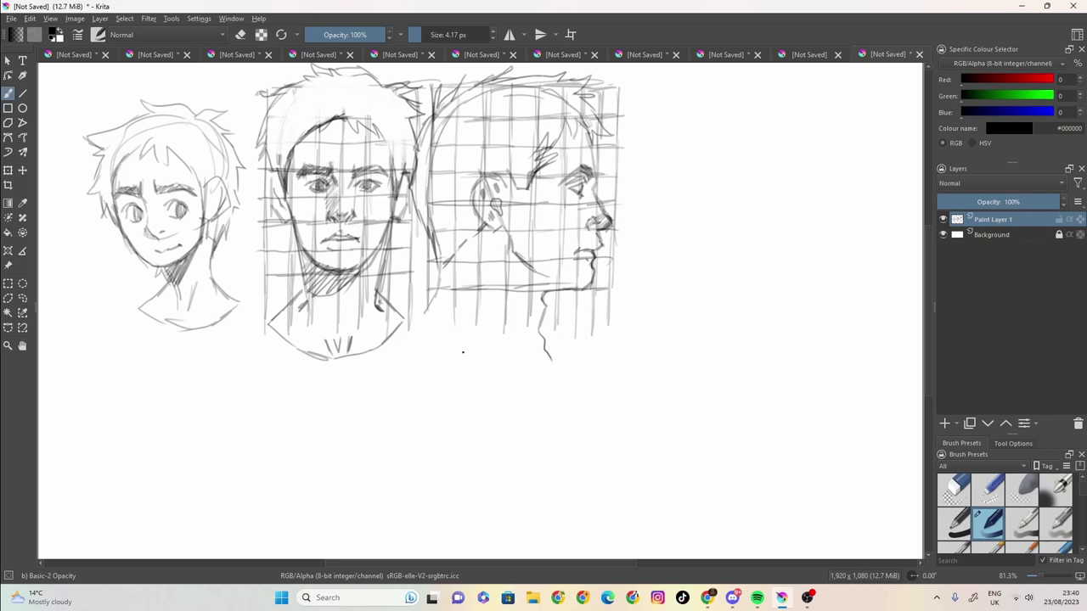
# - Extend the back of the profile's neck, add short lines at the neck's base, and darken the jaw and eye
pyautogui.moveTo(430, 304); pyautogui.dragTo(406, 353)
pyautogui.moveTo(512, 341); pyautogui.dragTo(531, 349)
pyautogui.moveTo(476, 328)
pyautogui.mouseDown()
pyautogui.moveTo(486, 318)
pyautogui.moveTo(495, 327)
pyautogui.mouseUp()
pyautogui.moveTo(514, 264)
pyautogui.mouseDown()
pyautogui.moveTo(528, 299)
pyautogui.moveTo(538, 287)
pyautogui.mouseUp()
pyautogui.moveTo(591, 181); pyautogui.dragTo(575, 195)
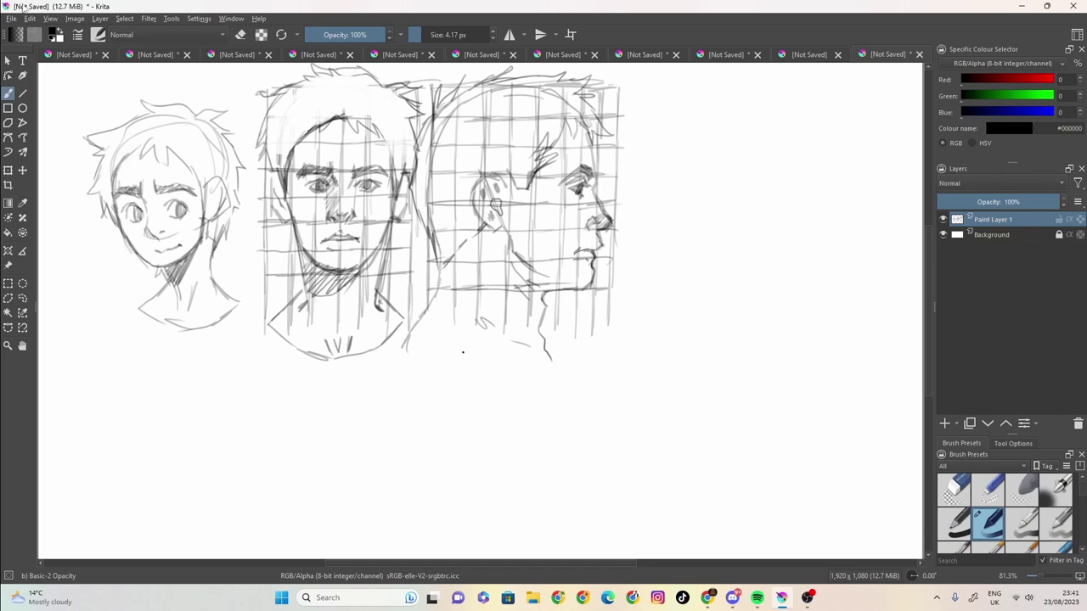
# - Close the head-study document, saving it as a Krita document named "doodle embar" in the "animation yhand drawn in krita" folder
pyautogui.click(919, 55)
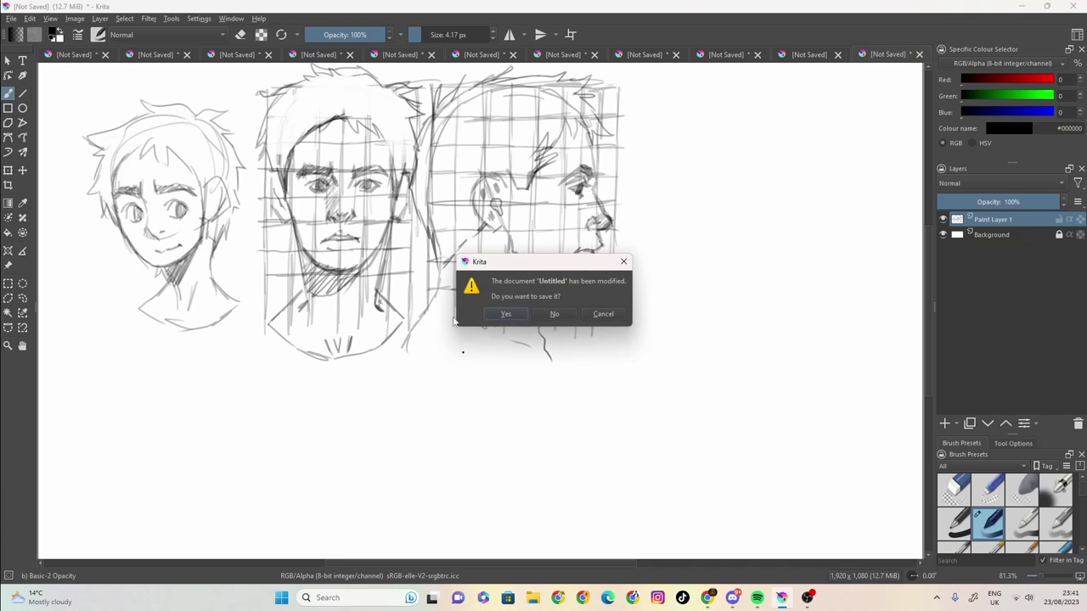
pyautogui.click(500, 315)
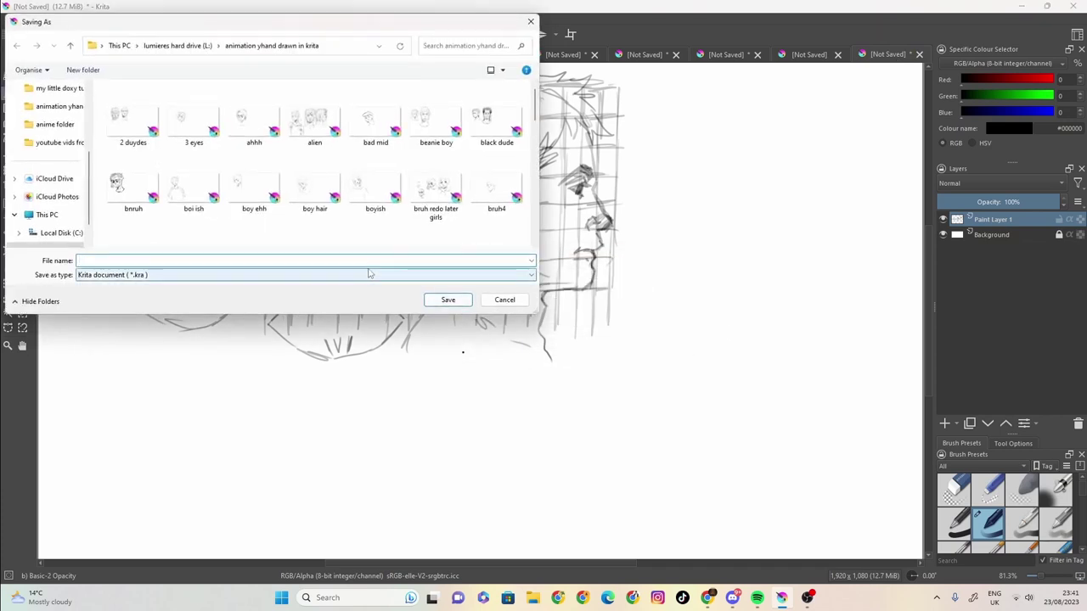
pyautogui.click(370, 241)
pyautogui.scroll(-1, 460, 215)
pyautogui.scroll(-3, 460, 216)
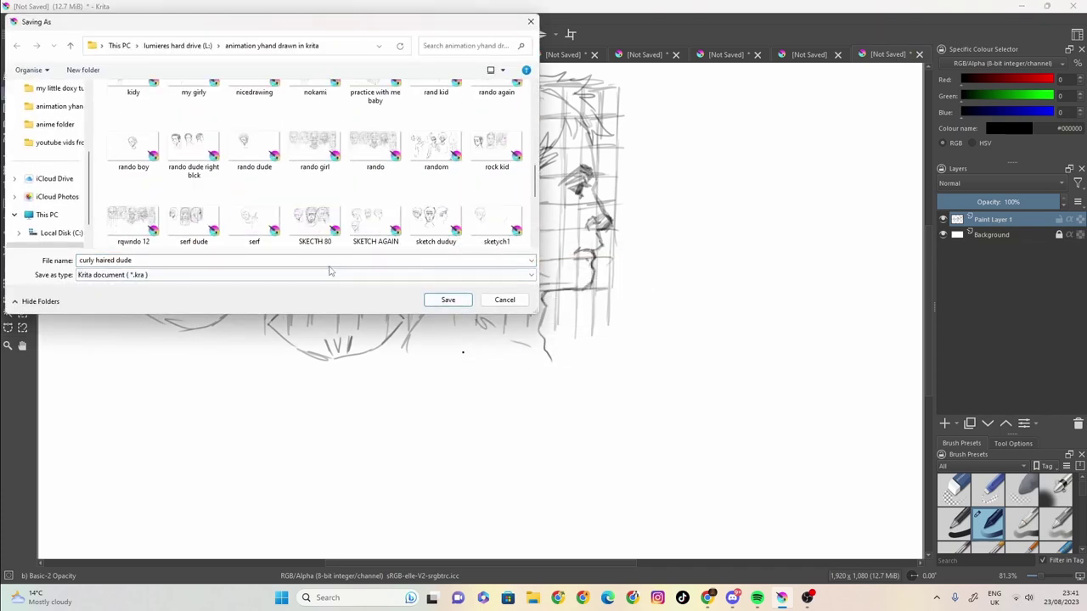
pyautogui.click(242, 260)
pyautogui.write('doo')
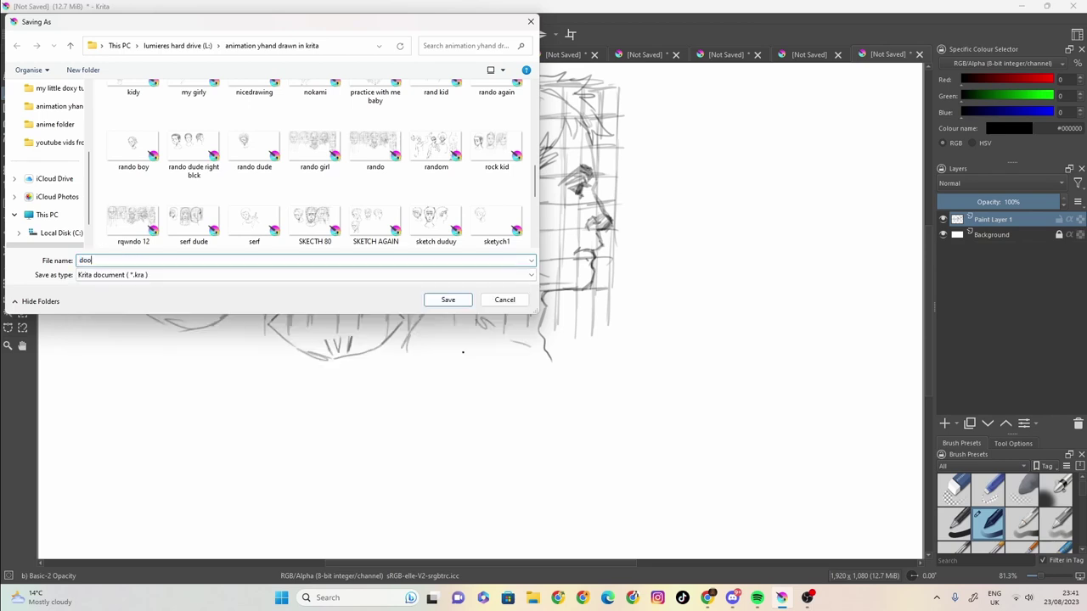
pyautogui.write('dle')
pyautogui.write(' em')
pyautogui.write('ba')
pyautogui.write('r')
pyautogui.press('Return')
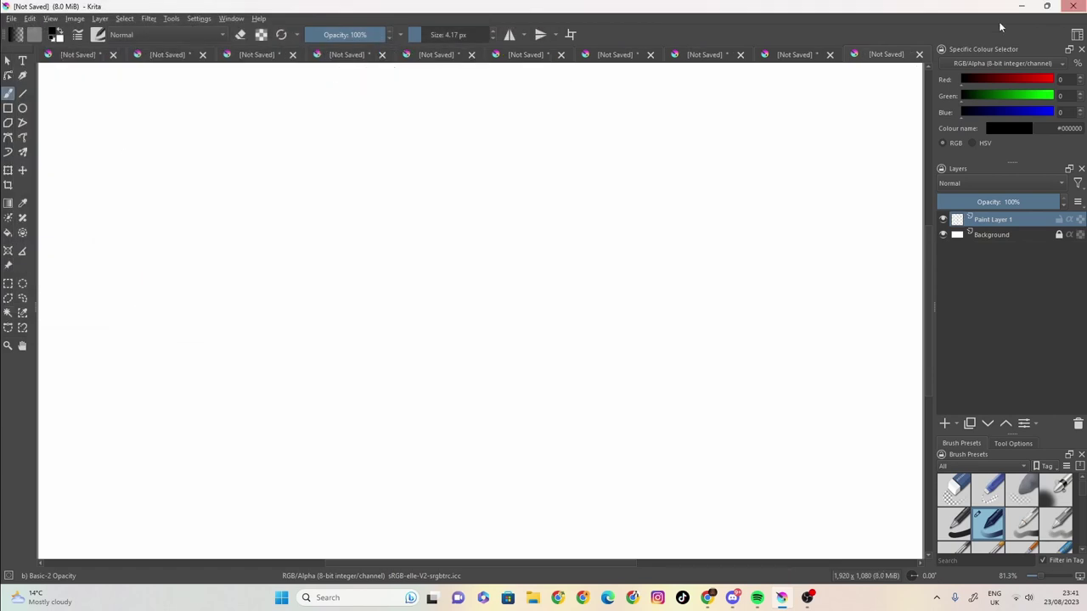
# - Quit the program and discard the changes in the remaining modified untitled documents
pyautogui.click(1073, 6)
pyautogui.click(560, 313)
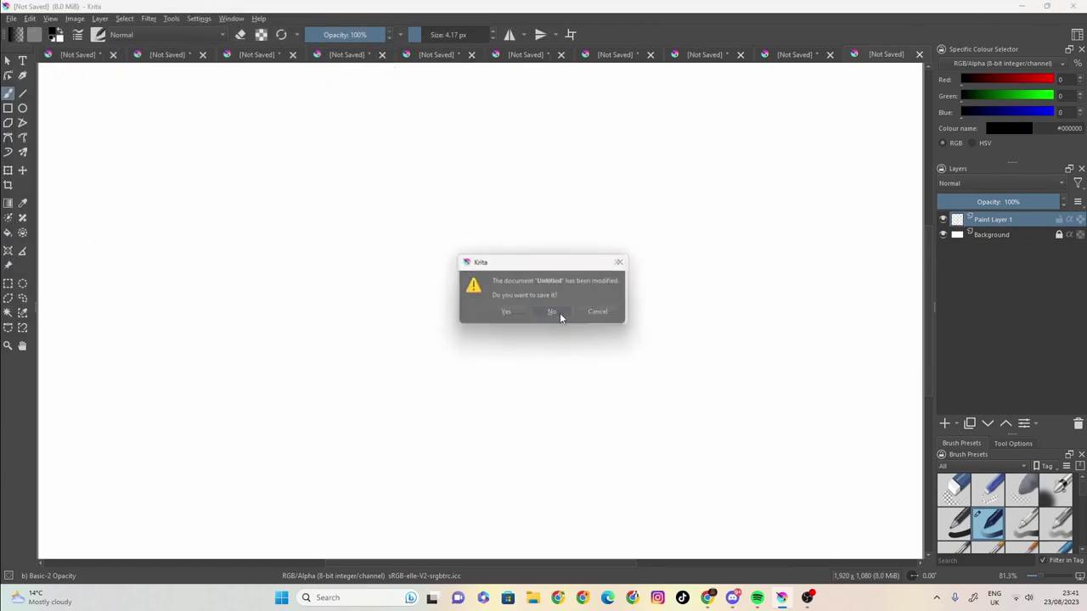
pyautogui.click(556, 313)
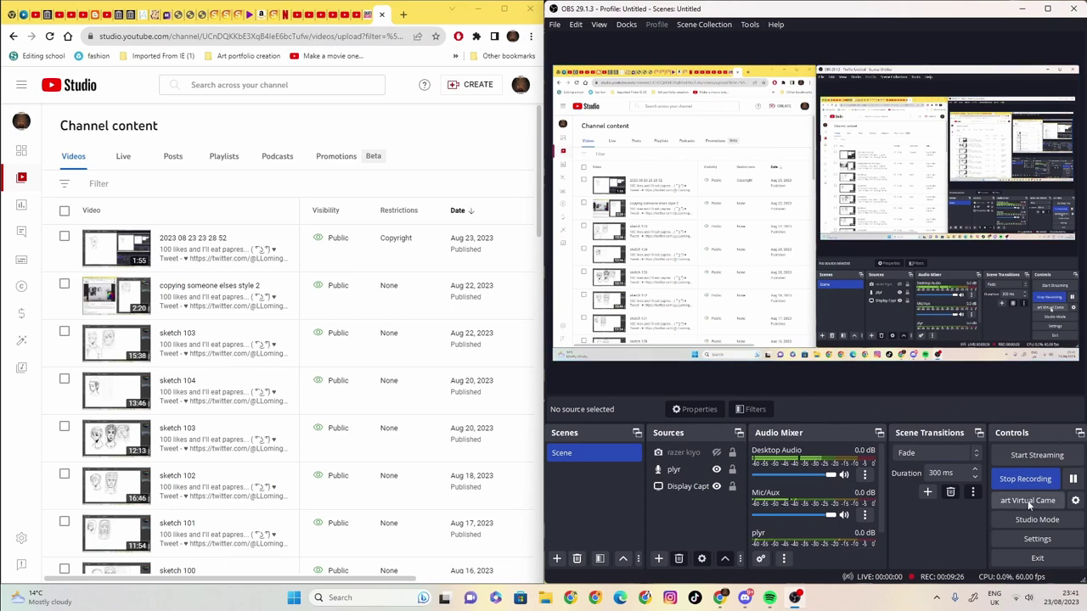